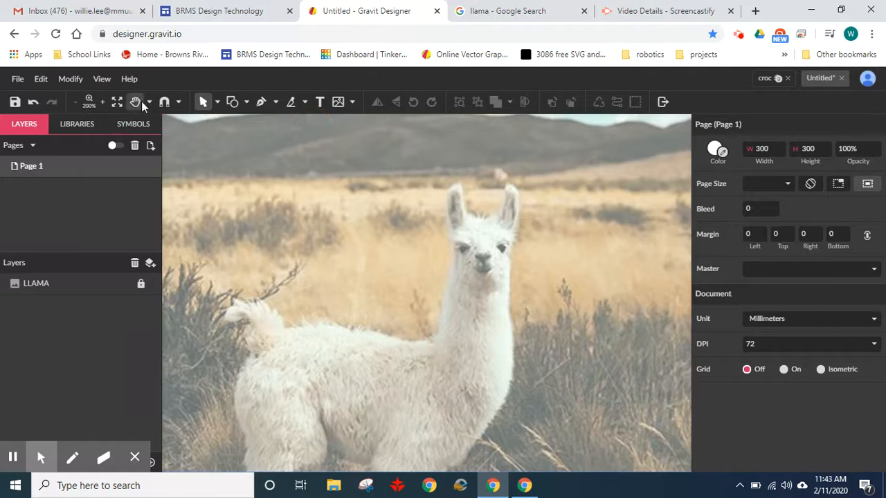
{"action": "left_click", "coordinate": [135, 102]}
{"action": "left_click_drag", "start_coordinate": [547, 326], "coordinate": [556, 284]}
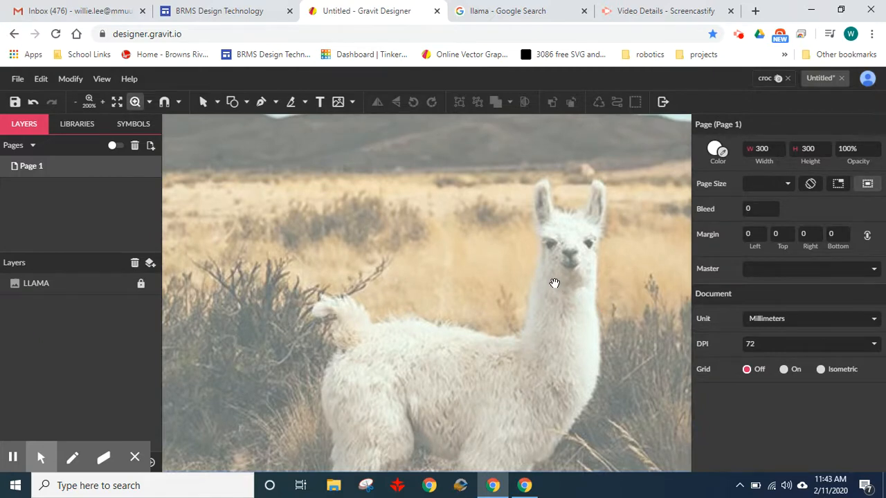
{"action": "scroll", "coordinate": [555, 283], "scroll_direction": "up", "scroll_amount": 3}
{"action": "scroll", "coordinate": [555, 283], "scroll_direction": "down", "scroll_amount": 3}
{"action": "left_click_drag", "start_coordinate": [479, 231], "coordinate": [439, 280]}
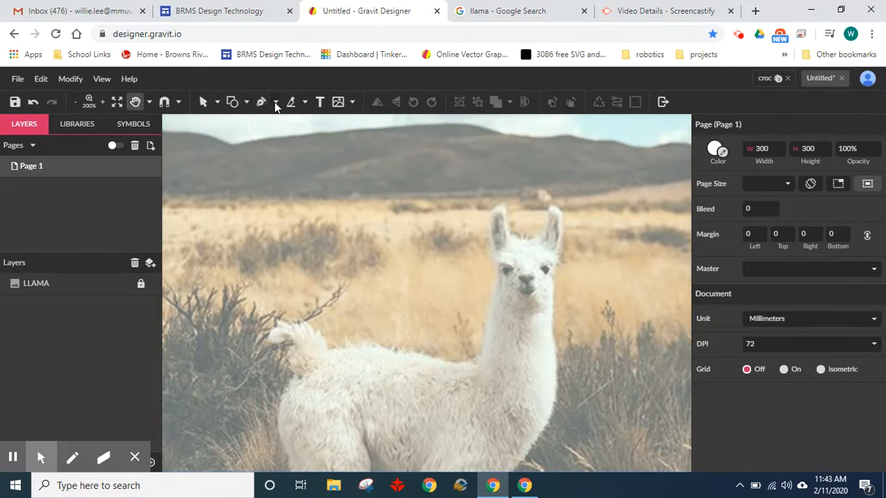
- Activate the Pen tool and zoom in closely on the llama's eyes and nose, ready for tracing
{"action": "left_click", "coordinate": [275, 104]}
{"action": "left_click", "coordinate": [305, 122]}
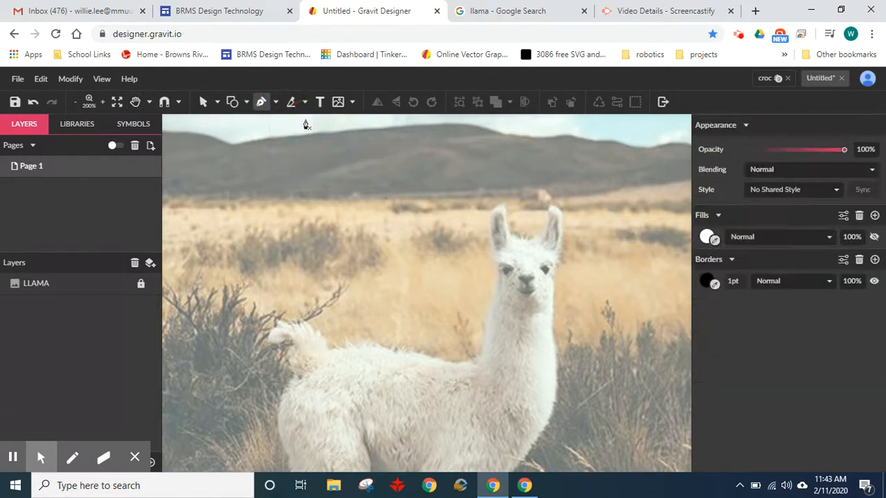
{"action": "scroll", "coordinate": [491, 374], "scroll_direction": "up", "scroll_amount": 3}
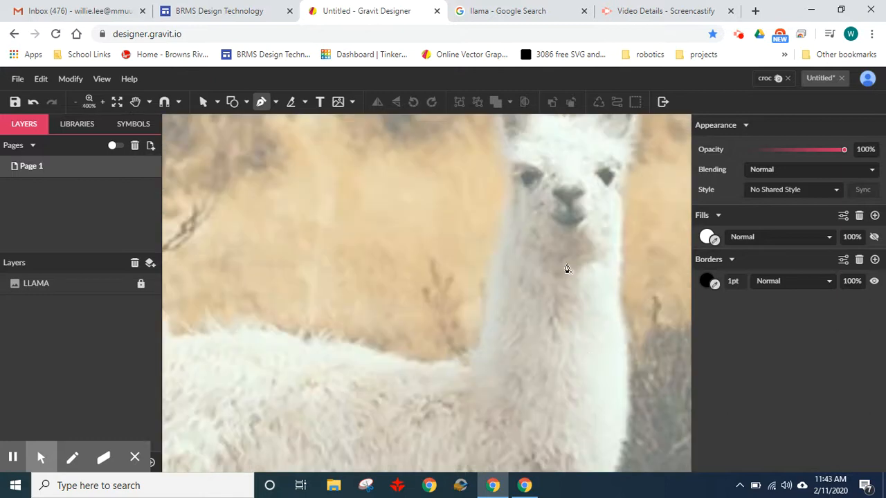
{"action": "scroll", "coordinate": [566, 269], "scroll_direction": "down", "scroll_amount": 3}
{"action": "scroll", "coordinate": [544, 350], "scroll_direction": "up", "scroll_amount": 3}
{"action": "scroll", "coordinate": [501, 307], "scroll_direction": "down", "scroll_amount": 2}
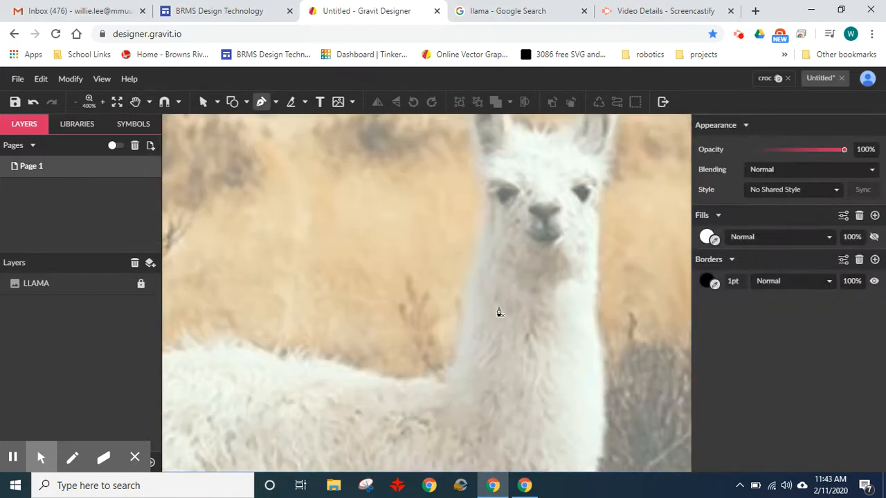
{"action": "key", "text": "space"}
{"action": "left_click_drag", "start_coordinate": [517, 305], "coordinate": [572, 318]}
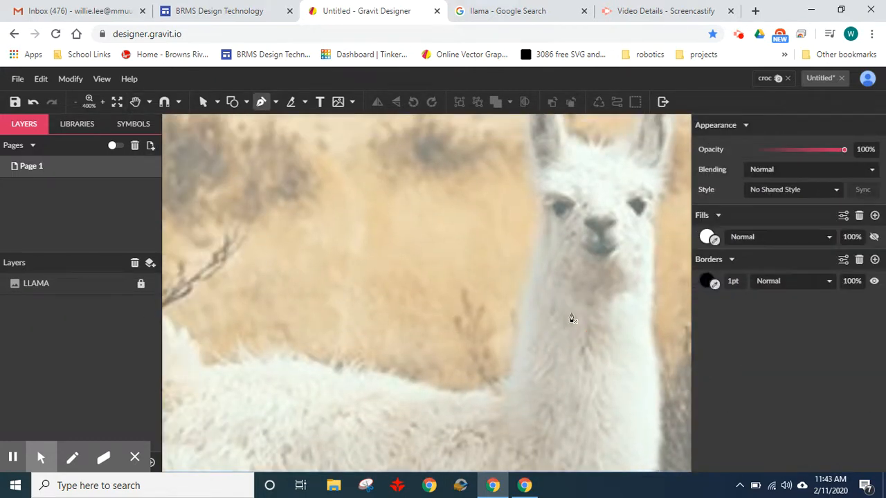
{"action": "key", "text": "space"}
{"action": "left_click_drag", "start_coordinate": [533, 269], "coordinate": [506, 352]}
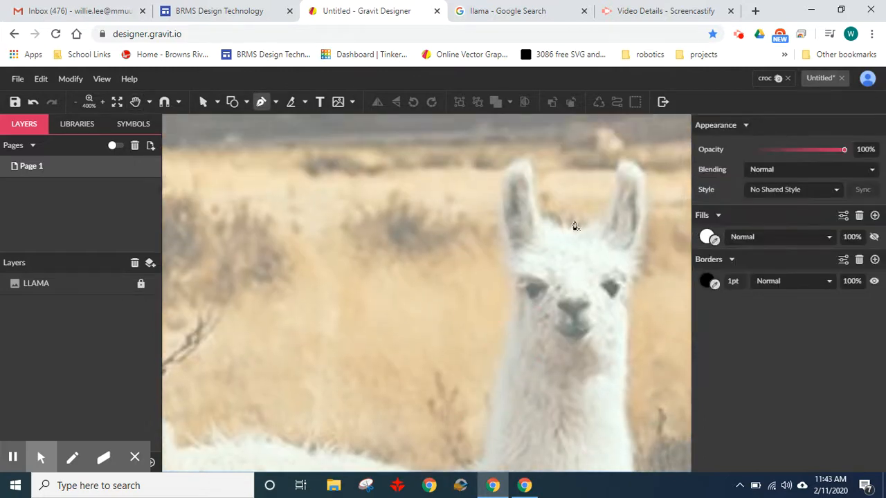
{"action": "key", "text": "space"}
{"action": "left_click_drag", "start_coordinate": [530, 392], "coordinate": [494, 312]}
{"action": "key", "text": "space"}
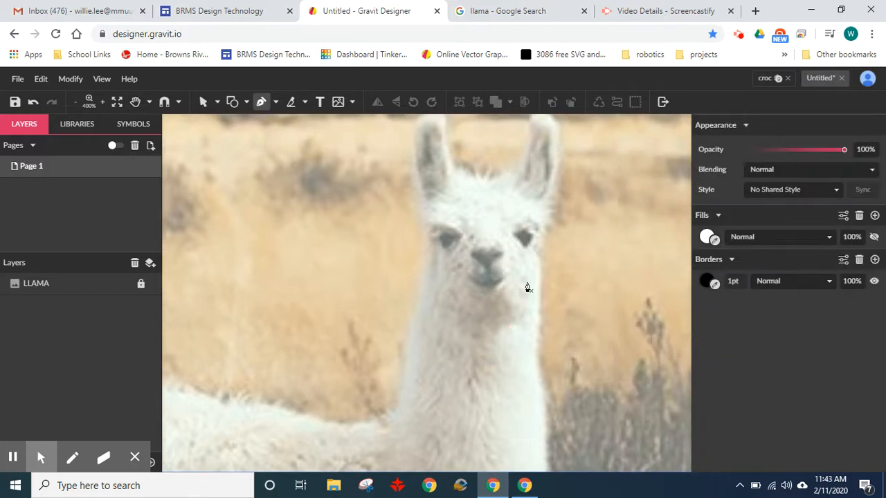
{"action": "scroll", "coordinate": [486, 258], "scroll_direction": "up", "scroll_amount": 3}
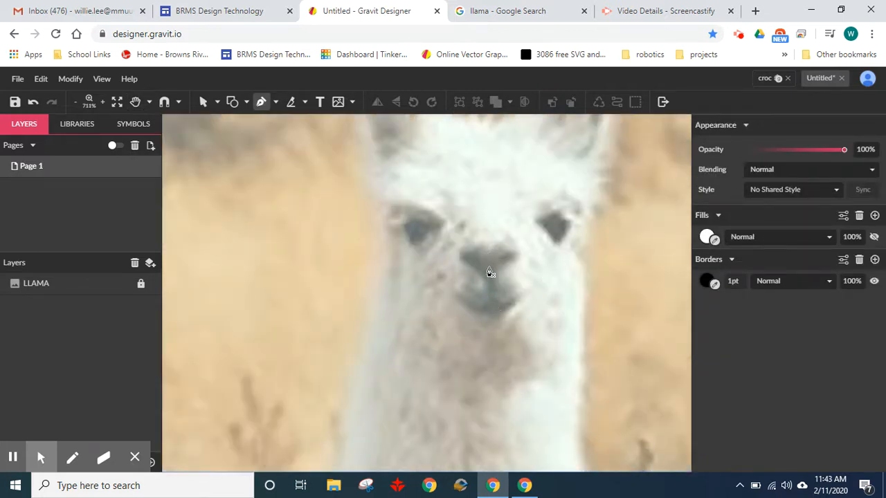
{"action": "scroll", "coordinate": [489, 274], "scroll_direction": "up", "scroll_amount": 2}
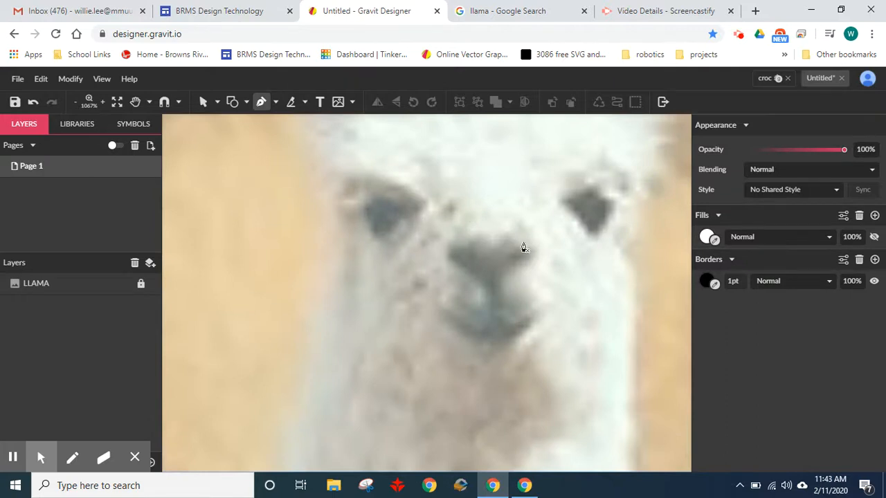
{"action": "key", "text": "space"}
{"action": "left_click_drag", "start_coordinate": [449, 263], "coordinate": [454, 267]}
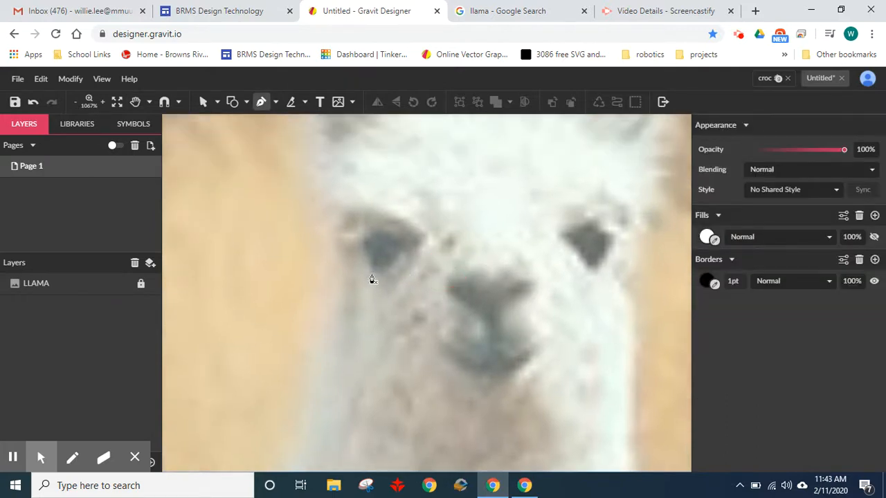
- Trace the llama's eye nearer its tail as a closed path about 3.1 × 3 mm, with a curved outer side, and leave the Pen tool
{"action": "left_click", "coordinate": [412, 246]}
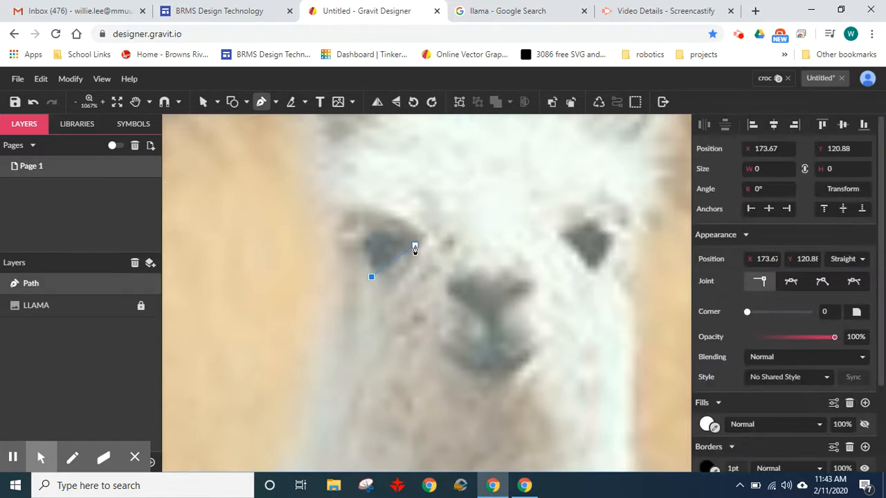
{"action": "left_click", "coordinate": [415, 248]}
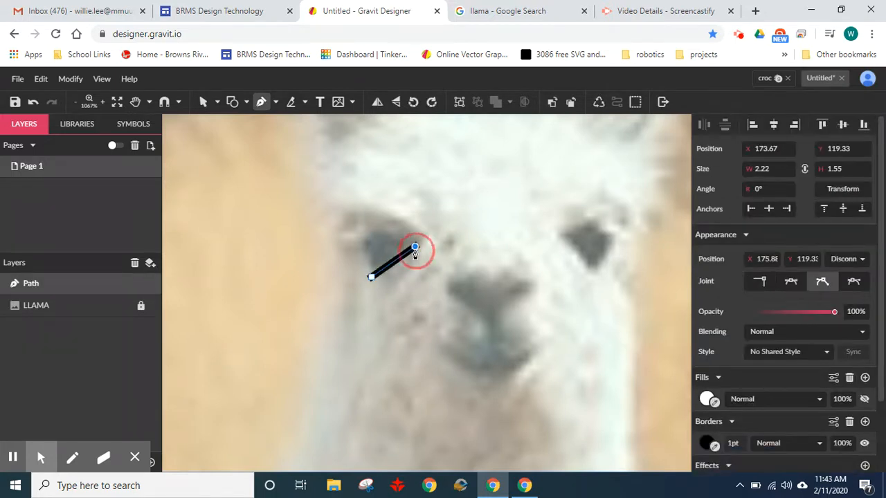
{"action": "left_click", "coordinate": [373, 221]}
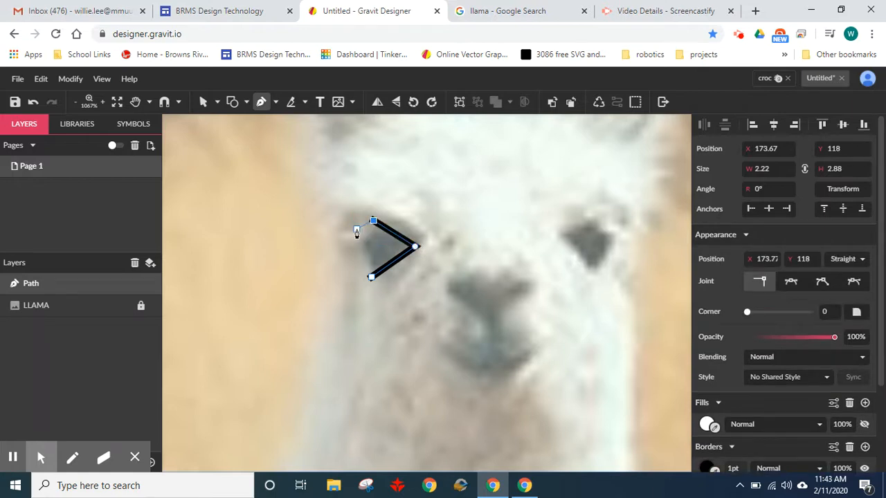
{"action": "left_click_drag", "start_coordinate": [355, 241], "coordinate": [361, 270]}
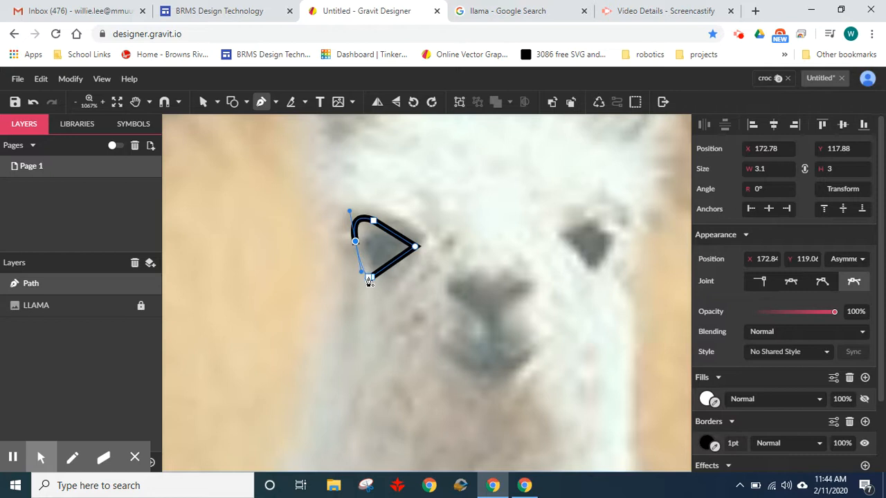
{"action": "scroll", "coordinate": [377, 282], "scroll_direction": "up", "scroll_amount": 2}
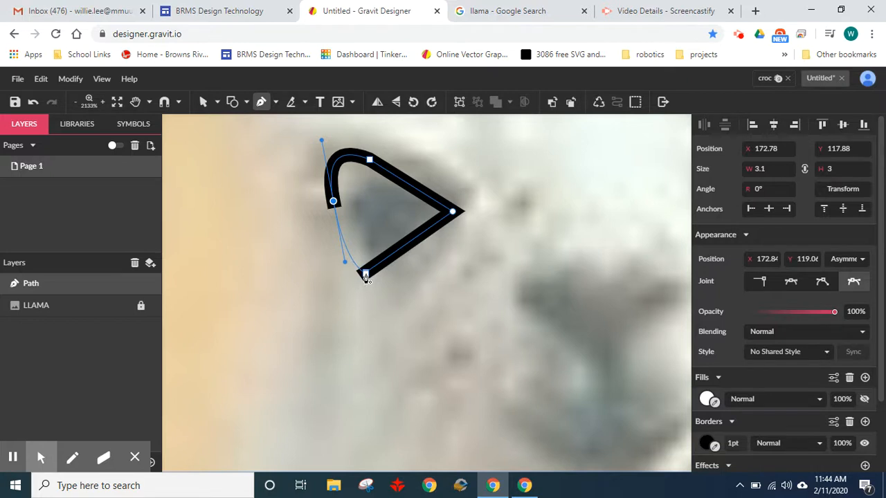
{"action": "left_click", "coordinate": [365, 274]}
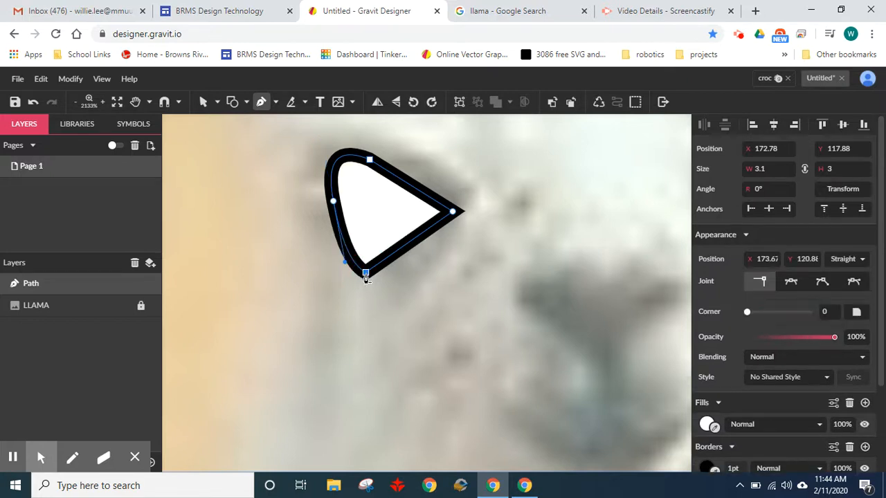
{"action": "scroll", "coordinate": [452, 285], "scroll_direction": "down", "scroll_amount": 2}
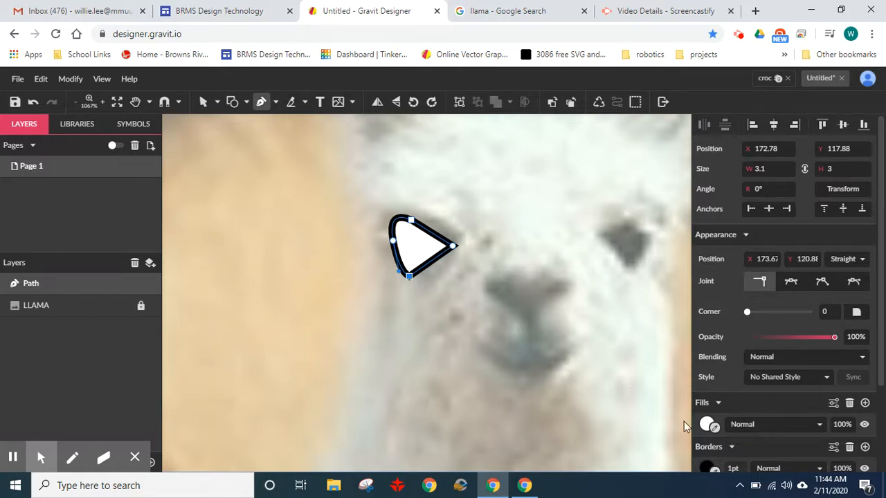
{"action": "left_click", "coordinate": [209, 105]}
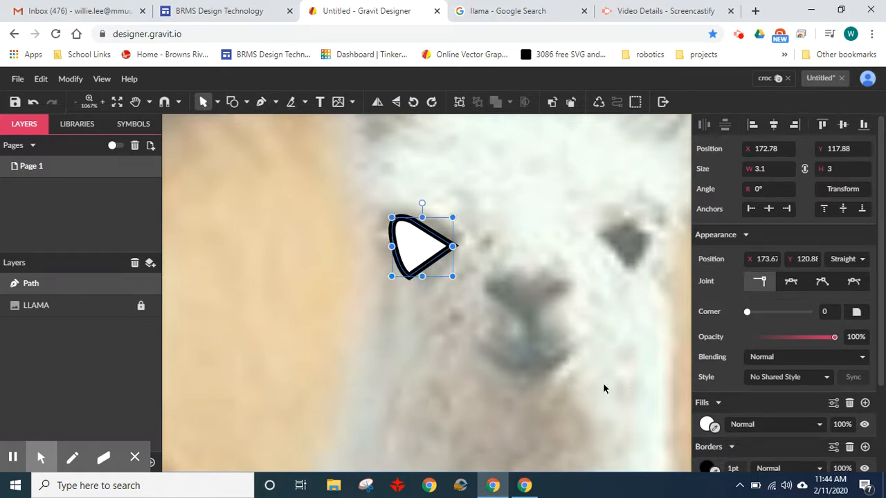
- Try lowering the eye shape's overall opacity to 0%, and restore it to 100%
{"action": "left_click", "coordinate": [707, 424]}
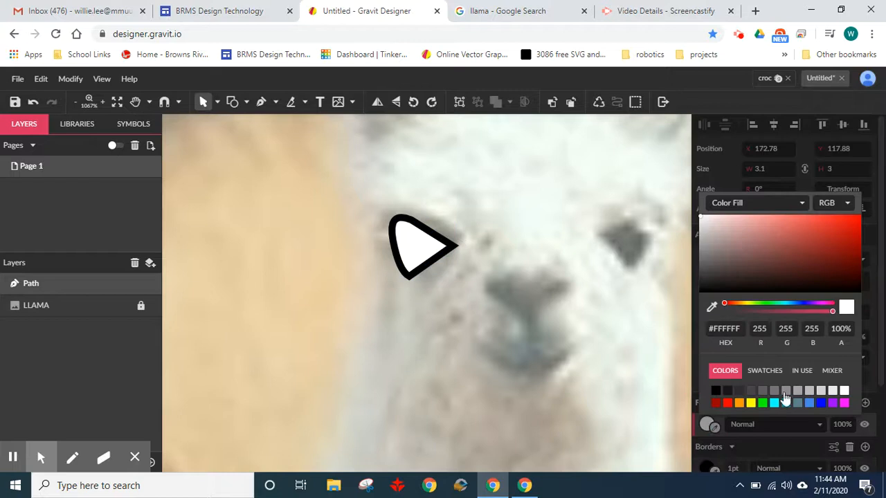
{"action": "mouse_move", "coordinate": [832, 312]}
{"action": "left_mouse_down"}
{"action": "mouse_move", "coordinate": [747, 311]}
{"action": "mouse_move", "coordinate": [840, 315]}
{"action": "left_mouse_up"}
{"action": "left_click", "coordinate": [668, 346]}
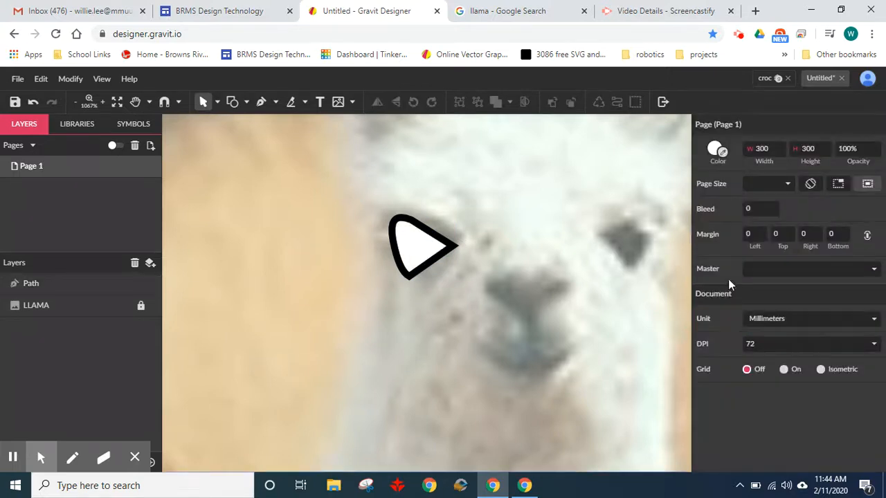
{"action": "left_click", "coordinate": [425, 256]}
{"action": "left_click_drag", "start_coordinate": [834, 285], "coordinate": [718, 286]}
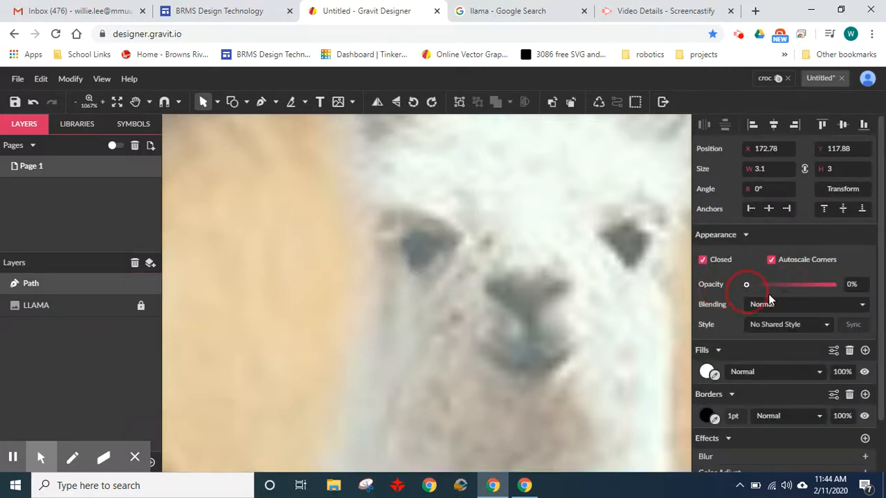
{"action": "left_click_drag", "start_coordinate": [769, 299], "coordinate": [862, 293]}
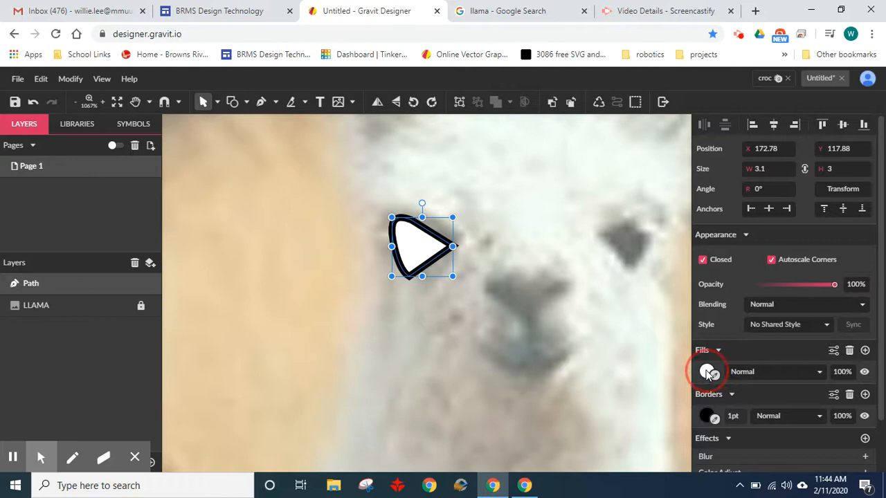
- Set the alpha of the eye shape's white fill to 0%, keeping the black border
{"action": "left_click", "coordinate": [707, 373]}
{"action": "left_click_drag", "start_coordinate": [835, 263], "coordinate": [720, 259]}
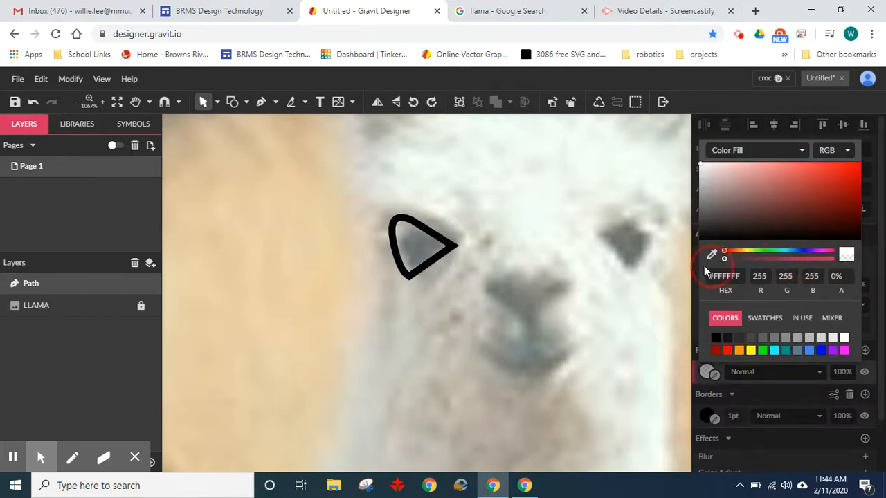
{"action": "left_click", "coordinate": [496, 299]}
- Duplicate the eye outline, place the copy over the llama's other eye and flip it horizontally
{"action": "left_click", "coordinate": [440, 242]}
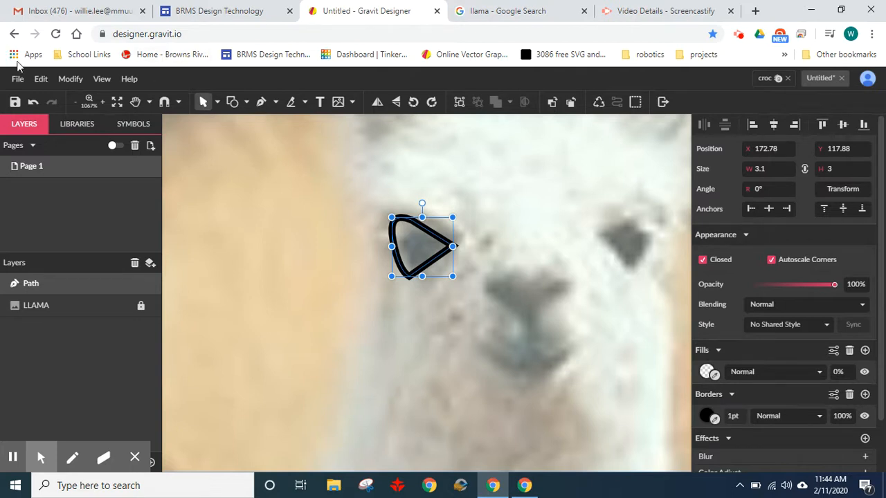
{"action": "left_click", "coordinate": [41, 79]}
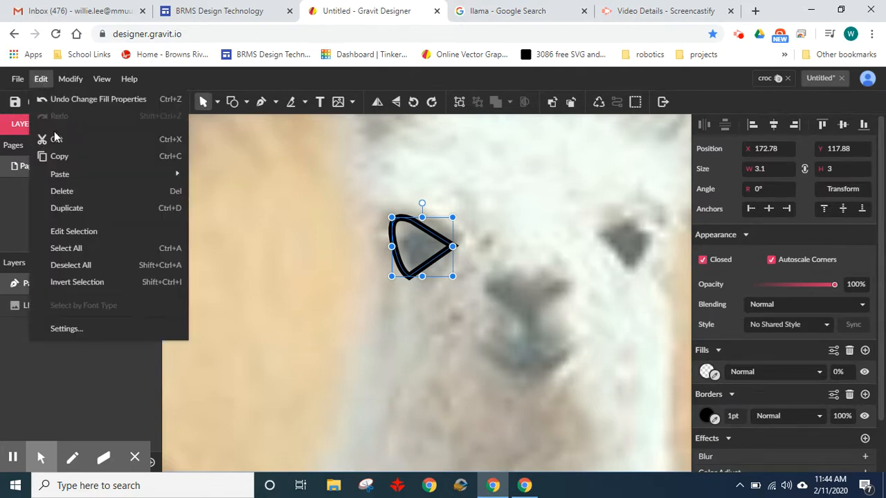
{"action": "left_click", "coordinate": [86, 207]}
{"action": "left_click_drag", "start_coordinate": [427, 235], "coordinate": [609, 233]}
{"action": "left_click", "coordinate": [377, 102]}
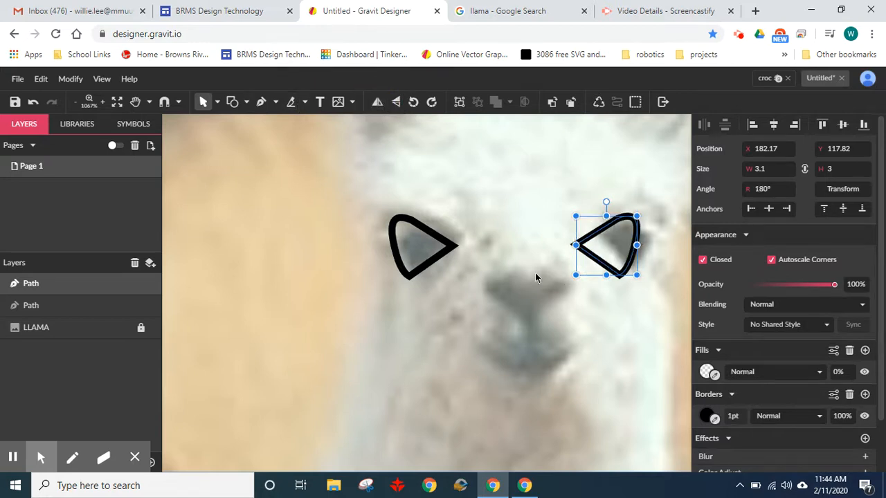
- Shift the mirrored eye outline slightly outward to cover the dark area of the second eye, and deselect it
{"action": "left_click_drag", "start_coordinate": [535, 274], "coordinate": [504, 282]}
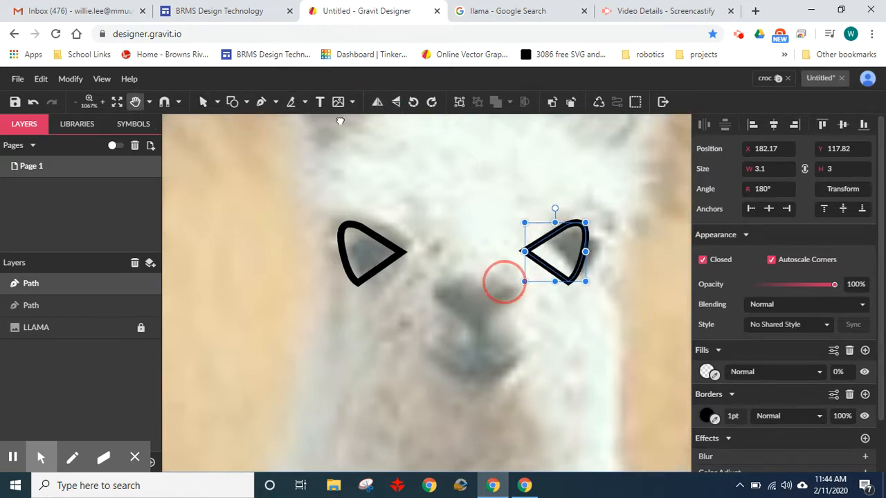
{"action": "left_click", "coordinate": [377, 102]}
{"action": "left_click", "coordinate": [377, 102]}
{"action": "left_click", "coordinate": [550, 237]}
{"action": "left_click_drag", "start_coordinate": [550, 237], "coordinate": [569, 238]}
{"action": "left_click", "coordinate": [492, 288]}
- Trace the llama's nose and mouth with the Pen tool as one closed, straight-sided, Y-shaped path about 5.4 × 5.2 mm
{"action": "left_click_drag", "start_coordinate": [492, 289], "coordinate": [430, 203]}
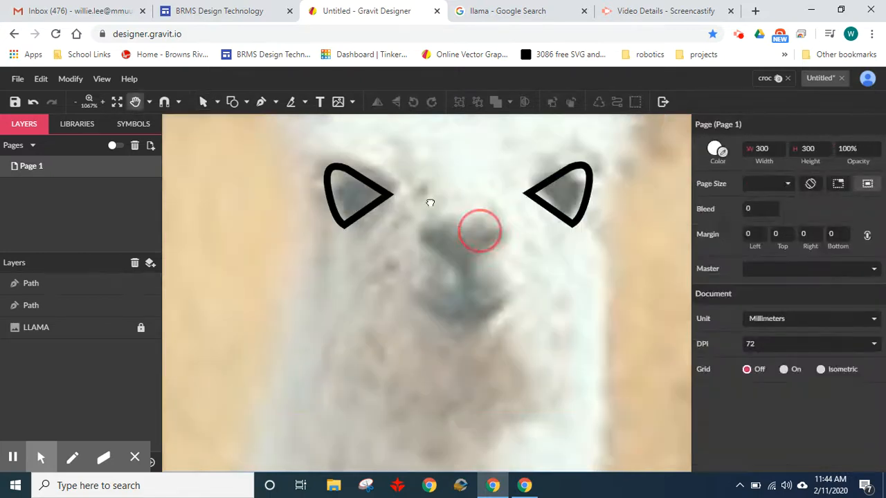
{"action": "left_click", "coordinate": [266, 103]}
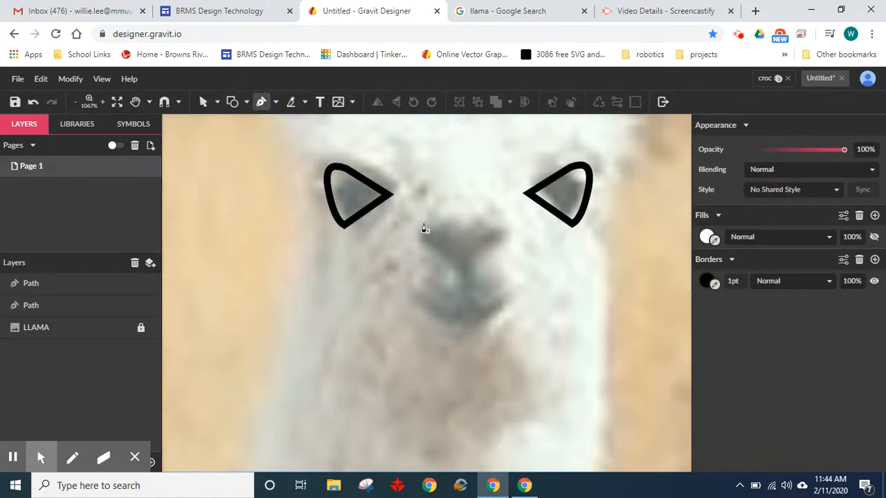
{"action": "left_click", "coordinate": [423, 222]}
{"action": "left_click", "coordinate": [463, 244]}
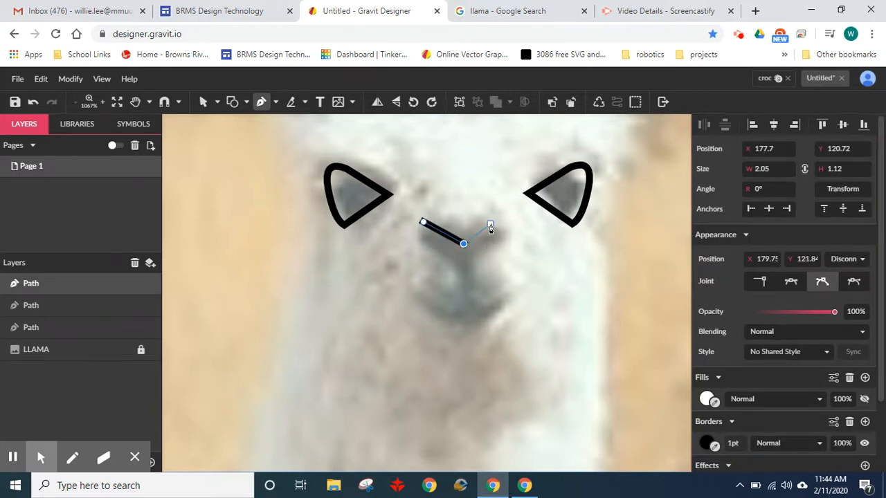
{"action": "left_click", "coordinate": [503, 222]}
{"action": "left_click", "coordinate": [513, 240]}
{"action": "left_click", "coordinate": [471, 263]}
{"action": "left_click", "coordinate": [473, 300]}
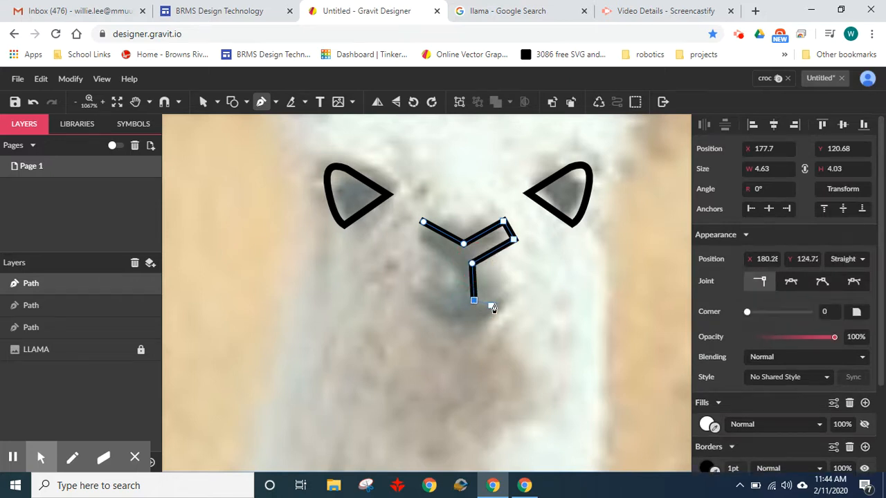
{"action": "left_click", "coordinate": [521, 279]}
{"action": "left_click", "coordinate": [474, 323]}
{"action": "left_click", "coordinate": [414, 299]}
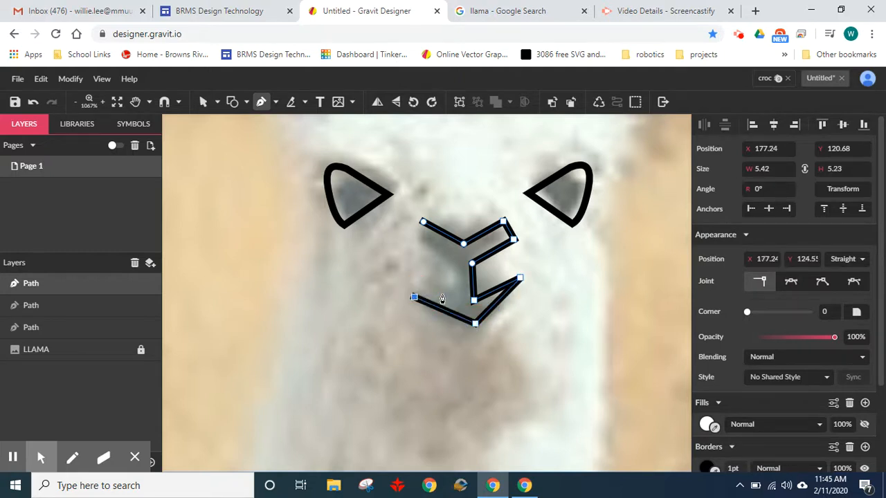
{"action": "left_click", "coordinate": [458, 300]}
{"action": "left_click", "coordinate": [454, 265]}
{"action": "left_click", "coordinate": [414, 237]}
{"action": "left_click", "coordinate": [422, 223]}
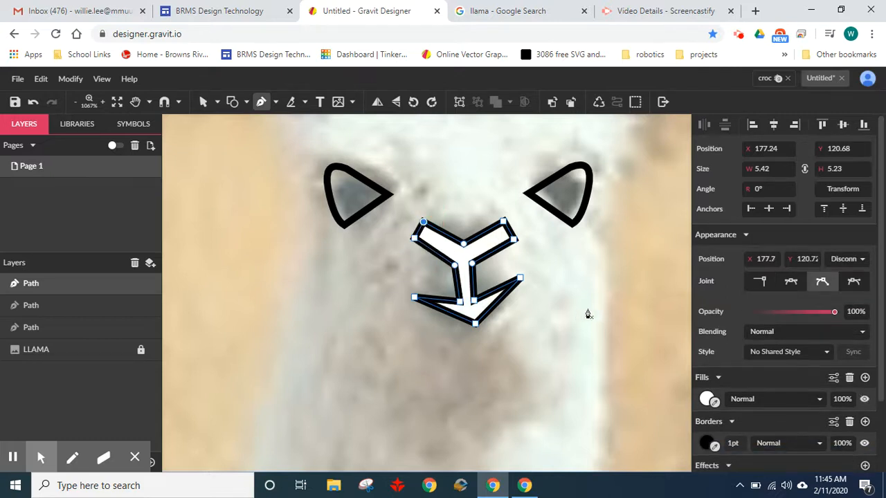
- Set the nose-and-mouth path's fill alpha to 0% and nudge the anchor points of the nose's outer end beneath the left-hand eye using Subselect
{"action": "left_click", "coordinate": [706, 399]}
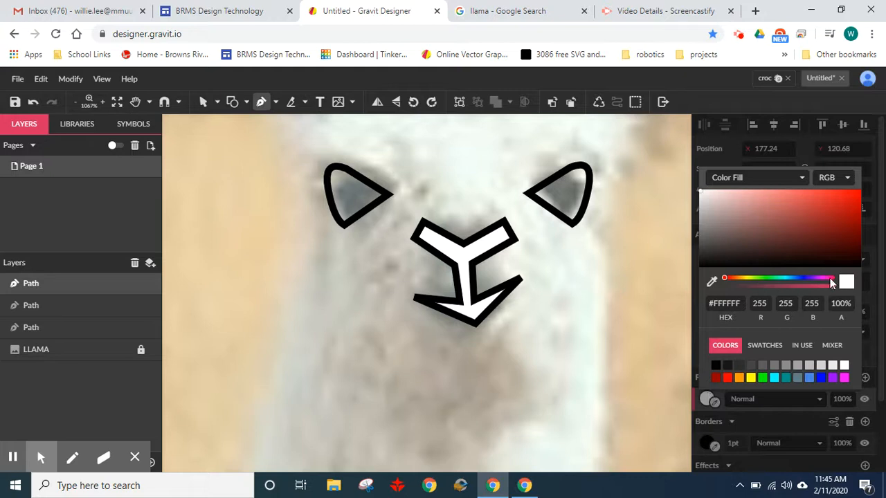
{"action": "left_click_drag", "start_coordinate": [828, 287], "coordinate": [683, 282]}
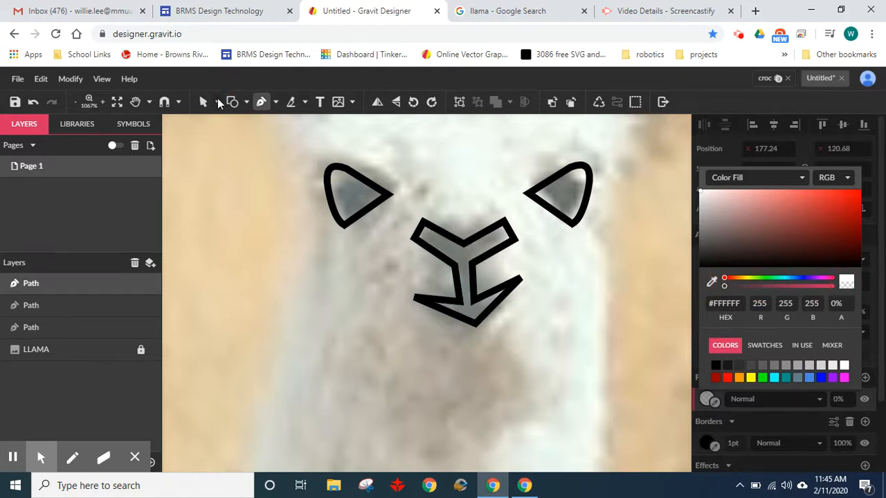
{"action": "left_click", "coordinate": [218, 101]}
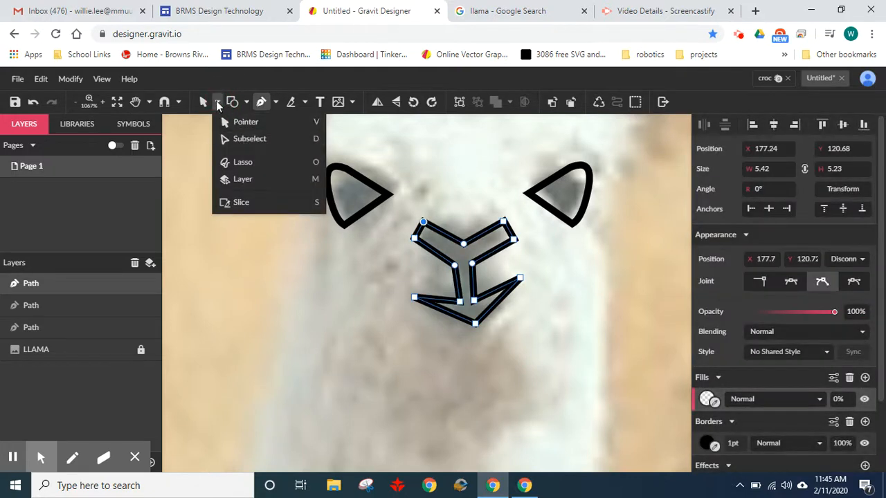
{"action": "left_click", "coordinate": [250, 141]}
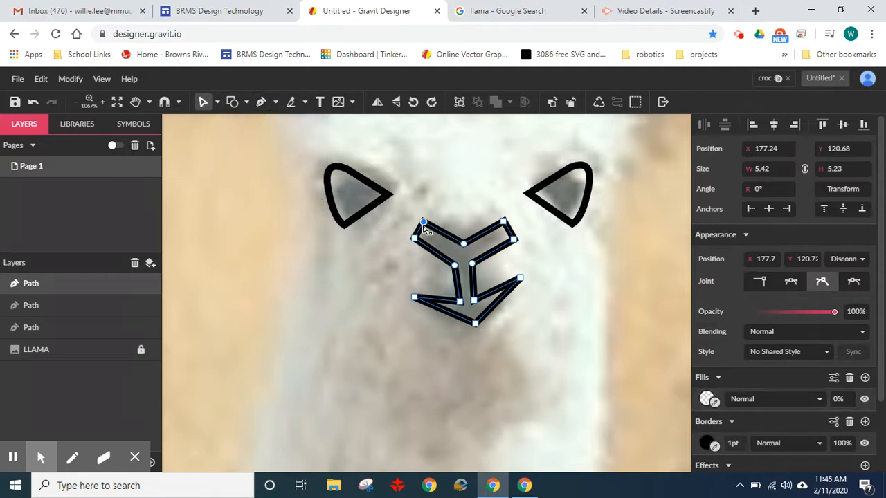
{"action": "left_click", "coordinate": [424, 222]}
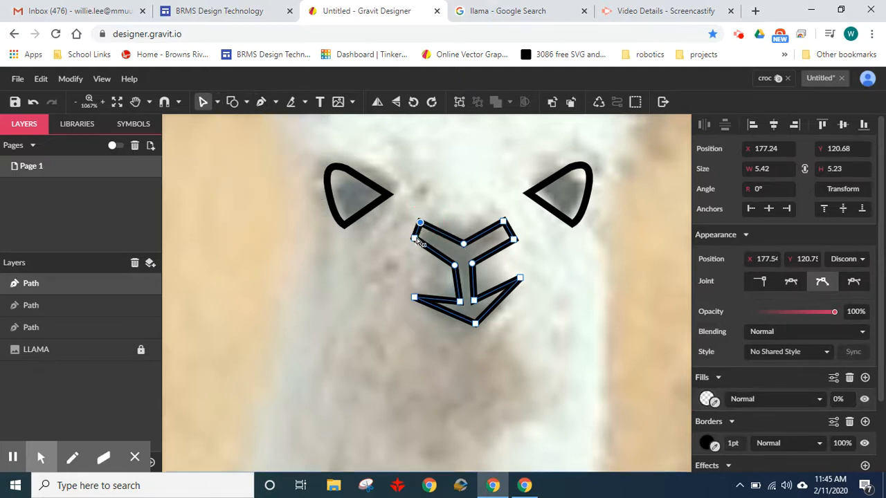
{"action": "left_click", "coordinate": [417, 238]}
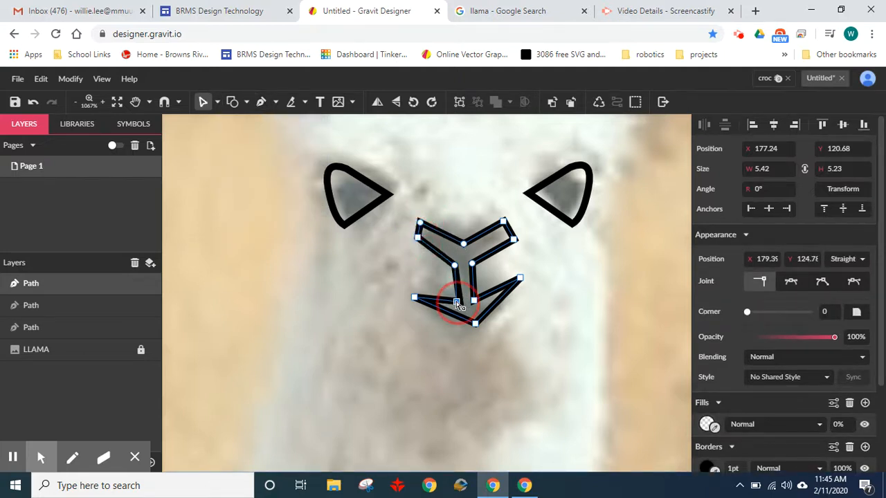
- Bend the mouth's straight upper and lower edges into smooth curves forming a smile, adjusting the anchors at the base of the stem
{"action": "left_click_drag", "start_coordinate": [443, 321], "coordinate": [449, 320]}
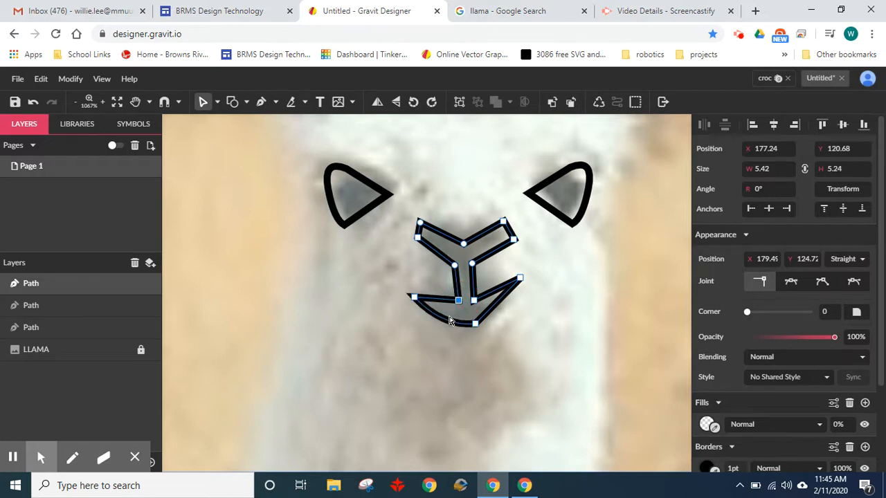
{"action": "mouse_move", "coordinate": [500, 309]}
{"action": "left_mouse_down"}
{"action": "mouse_move", "coordinate": [490, 303]}
{"action": "mouse_move", "coordinate": [496, 308]}
{"action": "left_mouse_up"}
{"action": "left_click_drag", "start_coordinate": [440, 301], "coordinate": [474, 308]}
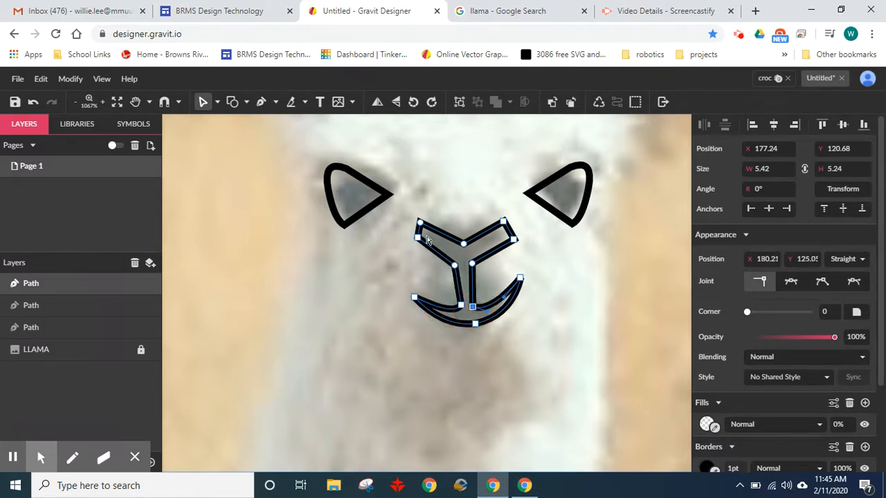
- Round both outer ends of the nose and raise its middle anchor to make the nose's upper edge nearly straight
{"action": "left_click_drag", "start_coordinate": [419, 235], "coordinate": [409, 229]}
{"action": "left_click_drag", "start_coordinate": [514, 237], "coordinate": [517, 234]}
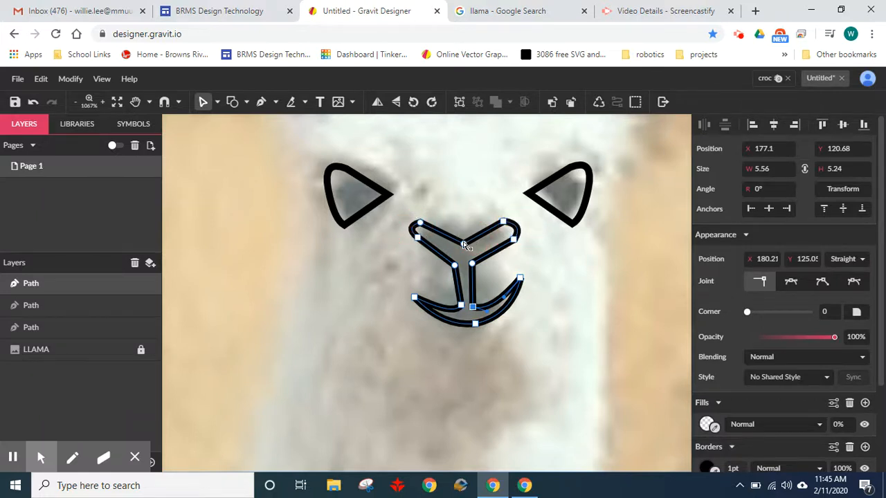
{"action": "left_click_drag", "start_coordinate": [466, 244], "coordinate": [461, 221]}
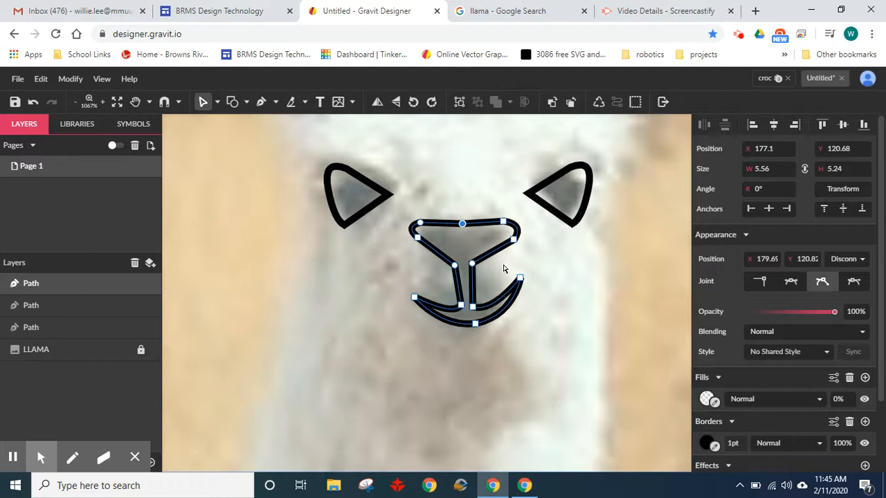
- Curve the two segments on the nose's underside inward toward the stem and fine-tune the adjoining corner anchor
{"action": "left_click", "coordinate": [491, 250]}
{"action": "left_click", "coordinate": [484, 251]}
{"action": "left_click_drag", "start_coordinate": [485, 249], "coordinate": [485, 242]}
{"action": "left_click", "coordinate": [431, 253]}
{"action": "left_click", "coordinate": [418, 241]}
{"action": "left_click_drag", "start_coordinate": [418, 242], "coordinate": [419, 245]}
- Move the nose's lower corner anchor beneath the right-hand eye inward to narrow that end of the nose
{"action": "scroll", "coordinate": [430, 255], "scroll_direction": "up", "scroll_amount": 1}
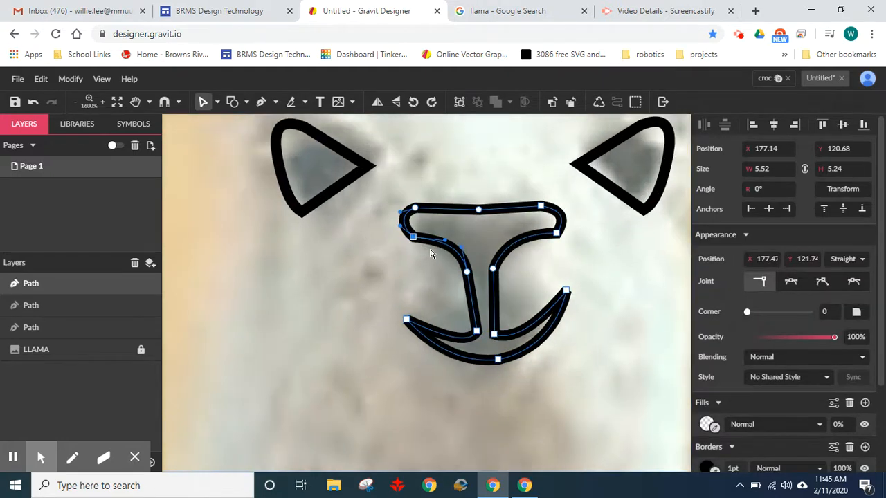
{"action": "left_click", "coordinate": [558, 236]}
{"action": "left_click", "coordinate": [536, 223]}
{"action": "left_click", "coordinate": [576, 228]}
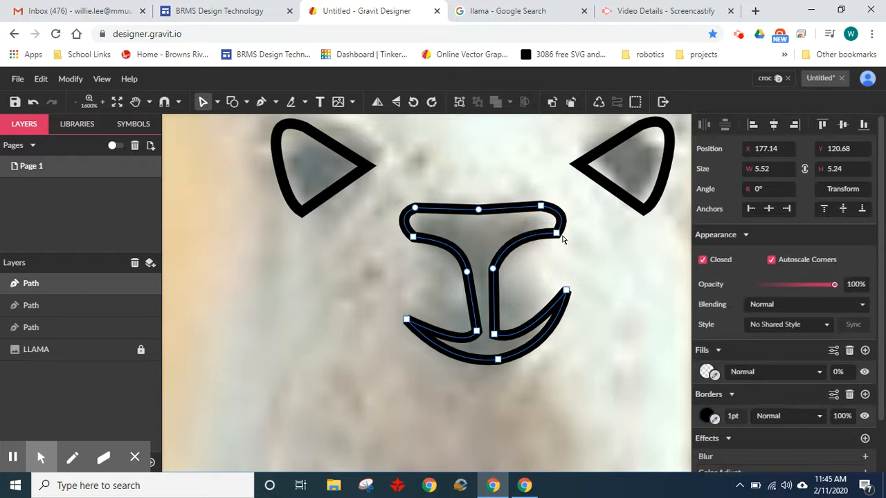
{"action": "left_click", "coordinate": [561, 234]}
{"action": "left_click_drag", "start_coordinate": [566, 222], "coordinate": [546, 232]}
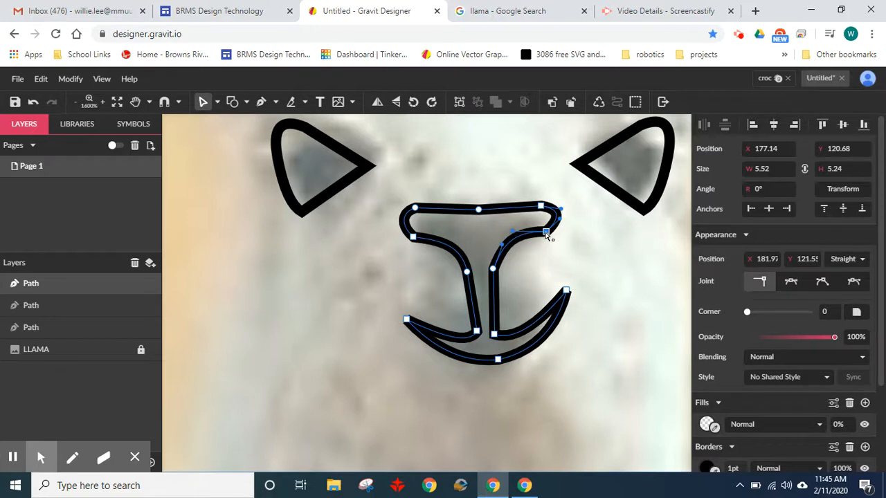
- Set the joints of the nose's two lower corner anchors to Mirrored and move both anchors slightly inward
{"action": "mouse_move", "coordinate": [415, 240]}
{"action": "left_mouse_down"}
{"action": "mouse_move", "coordinate": [423, 239]}
{"action": "mouse_move", "coordinate": [414, 241]}
{"action": "left_mouse_up"}
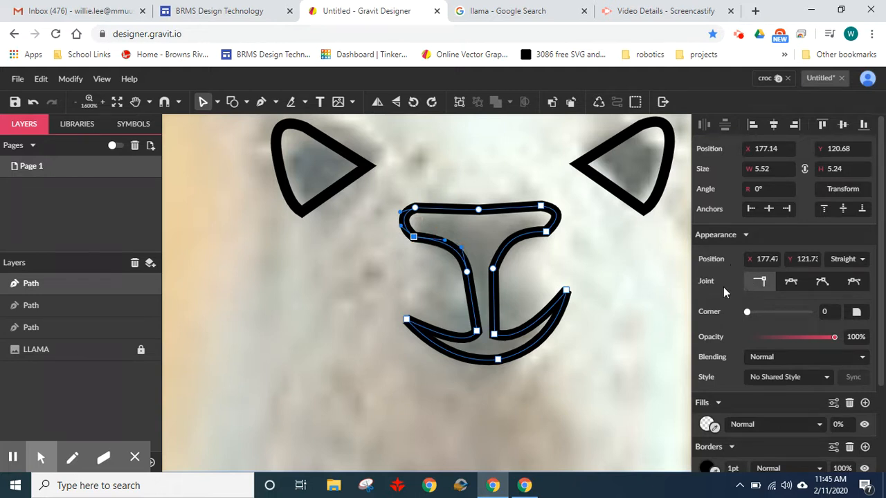
{"action": "left_click", "coordinate": [792, 281]}
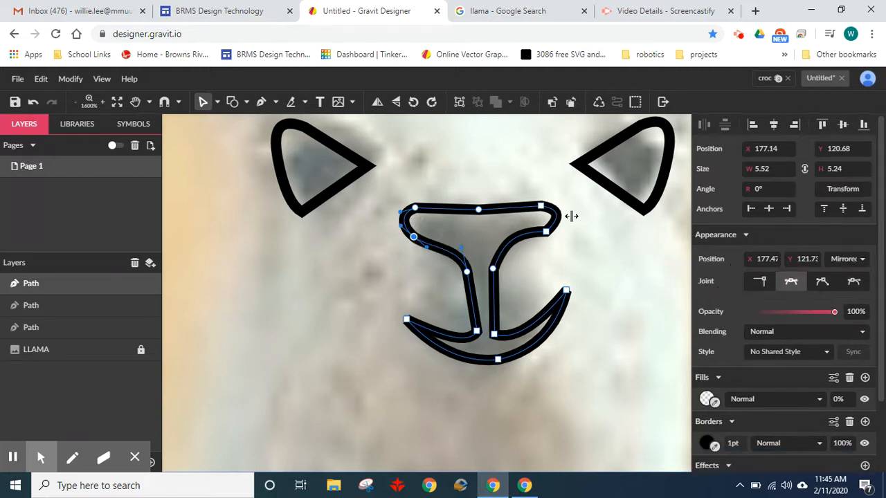
{"action": "left_click", "coordinate": [547, 233]}
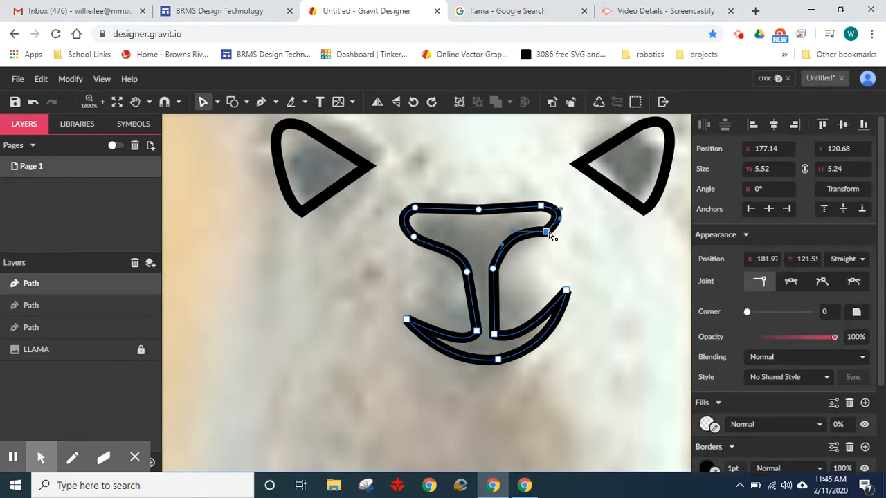
{"action": "left_click", "coordinate": [794, 282]}
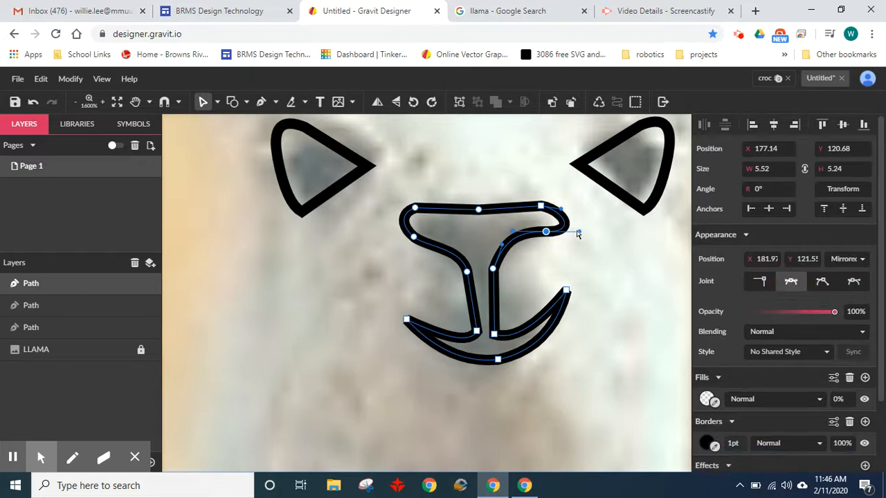
{"action": "left_click_drag", "start_coordinate": [580, 233], "coordinate": [540, 234]}
{"action": "left_click_drag", "start_coordinate": [418, 239], "coordinate": [422, 232]}
{"action": "left_click", "coordinate": [648, 283]}
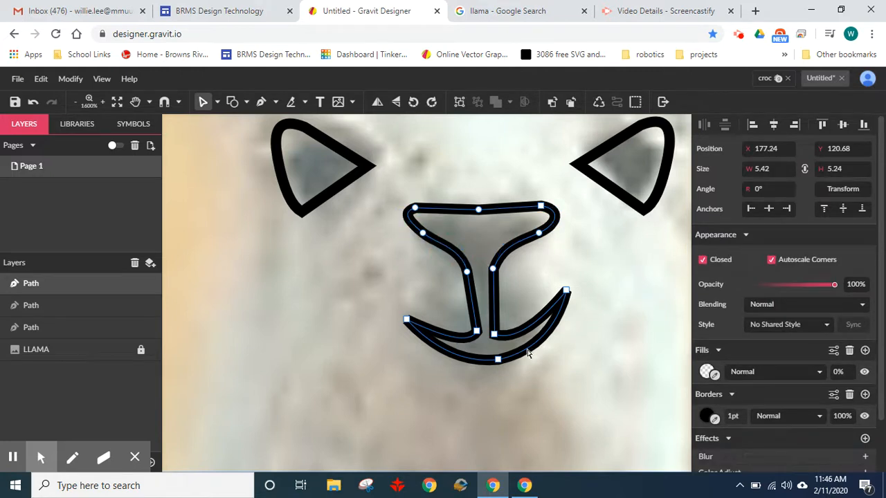
- Start a new Pen path at the base of the llama's neck and trace along the back to the rump
{"action": "scroll", "coordinate": [583, 335], "scroll_direction": "down", "scroll_amount": 5}
{"action": "key", "text": "space"}
{"action": "left_click_drag", "start_coordinate": [637, 347], "coordinate": [597, 261]}
{"action": "key", "text": "space"}
{"action": "left_click", "coordinate": [261, 101]}
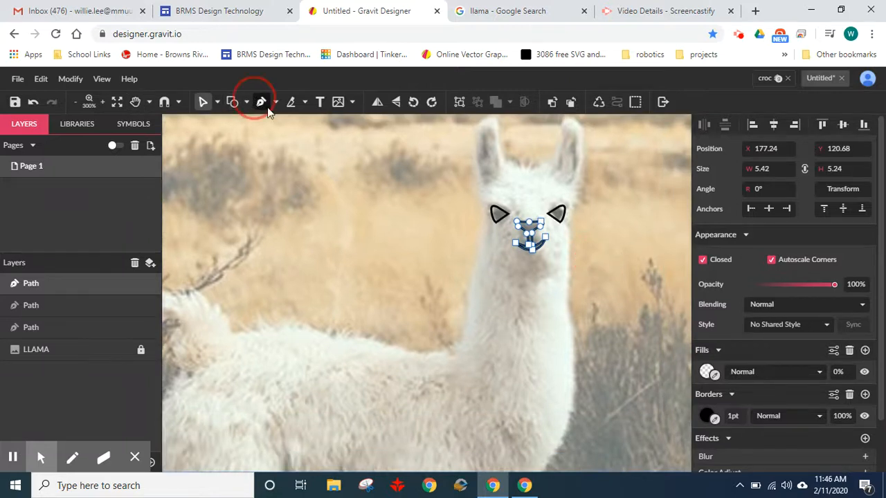
{"action": "left_click", "coordinate": [445, 352]}
{"action": "left_click_drag", "start_coordinate": [342, 330], "coordinate": [427, 273]}
{"action": "left_click", "coordinate": [261, 326]}
{"action": "left_click", "coordinate": [236, 332]}
- Continue the body outline with zigzag anchor points along the spiky fur tufts on top of the tail
{"action": "key", "text": "space"}
{"action": "left_click", "coordinate": [371, 239]}
{"action": "left_click", "coordinate": [364, 245]}
{"action": "left_click", "coordinate": [342, 224]}
{"action": "scroll", "coordinate": [336, 240], "scroll_direction": "up", "scroll_amount": 5}
{"action": "left_click", "coordinate": [359, 225]}
{"action": "left_click", "coordinate": [308, 211]}
{"action": "left_click", "coordinate": [326, 240]}
{"action": "left_click", "coordinate": [243, 196]}
{"action": "left_click_drag", "start_coordinate": [256, 230], "coordinate": [217, 247]}
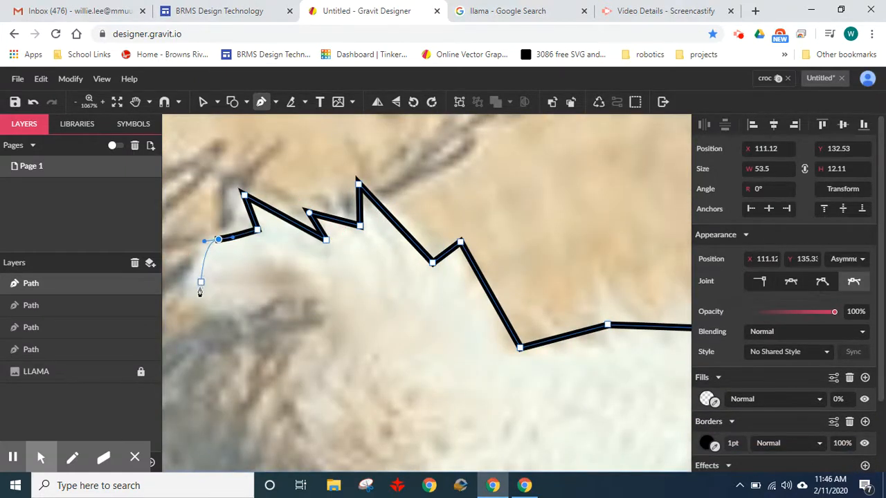
- Continue the outline around the tail's end and back along its underside
{"action": "left_click_drag", "start_coordinate": [189, 305], "coordinate": [252, 313]}
{"action": "left_click", "coordinate": [312, 295]}
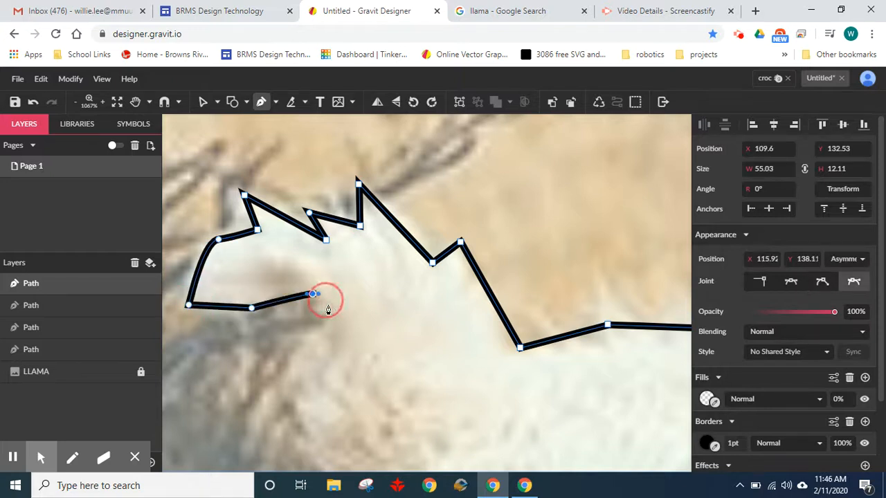
{"action": "left_click", "coordinate": [328, 306]}
{"action": "left_click_drag", "start_coordinate": [367, 340], "coordinate": [337, 219]}
- Extend the outline from under the tail down the rear edge of the llama's hindquarters
{"action": "scroll", "coordinate": [337, 213], "scroll_direction": "down", "scroll_amount": 1}
{"action": "left_click", "coordinate": [317, 218]}
{"action": "left_click", "coordinate": [306, 243]}
{"action": "left_click", "coordinate": [306, 269]}
{"action": "left_click", "coordinate": [326, 289]}
{"action": "left_click", "coordinate": [305, 324]}
- Trace the rear edge of the hind leg from the thigh down to the backward-pointing hock
{"action": "scroll", "coordinate": [291, 290], "scroll_direction": "down", "scroll_amount": 5}
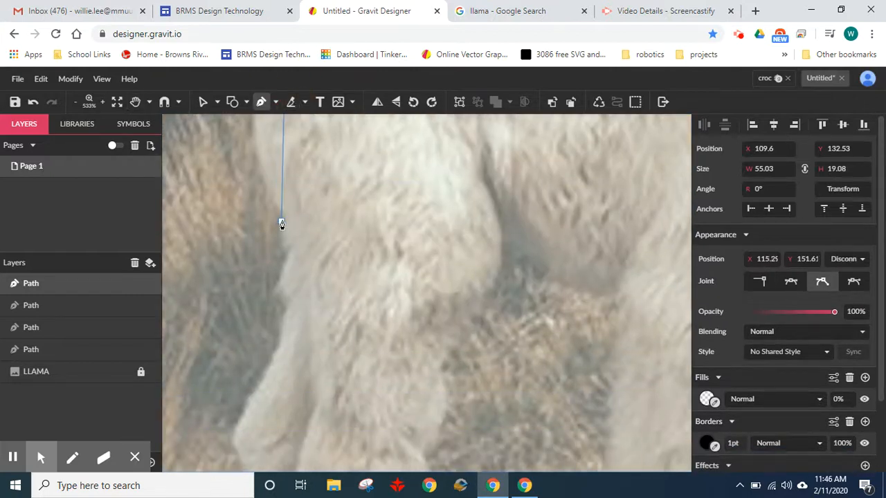
{"action": "left_click", "coordinate": [287, 253]}
{"action": "left_click", "coordinate": [271, 292]}
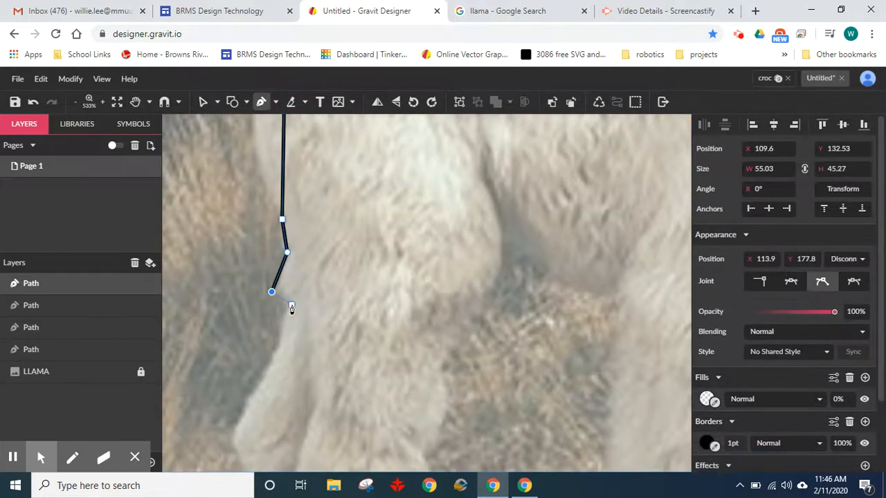
{"action": "left_click", "coordinate": [290, 306]}
{"action": "scroll", "coordinate": [276, 346], "scroll_direction": "down", "scroll_amount": 4}
{"action": "left_click", "coordinate": [237, 302]}
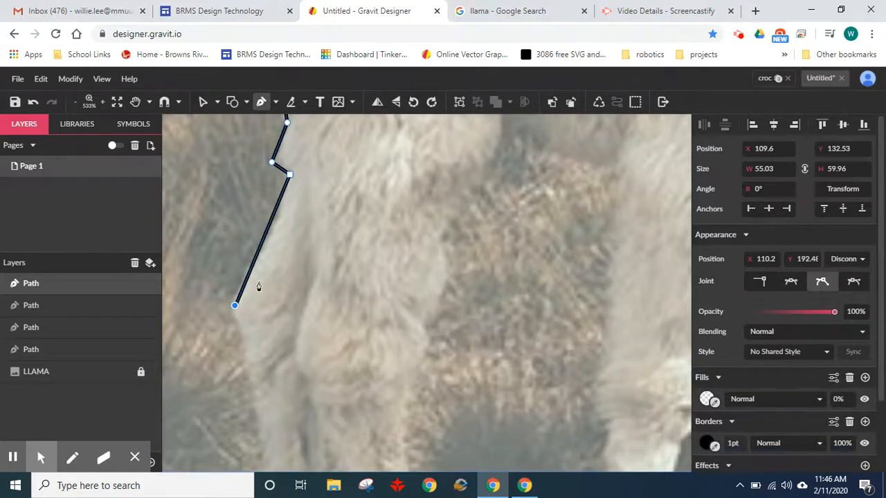
{"action": "left_click_drag", "start_coordinate": [267, 305], "coordinate": [290, 103]}
- Continue the outline down the lower hind leg and along the undersides of both hind feet to the front toe
{"action": "scroll", "coordinate": [292, 268], "scroll_direction": "down", "scroll_amount": 2}
{"action": "left_click", "coordinate": [295, 319]}
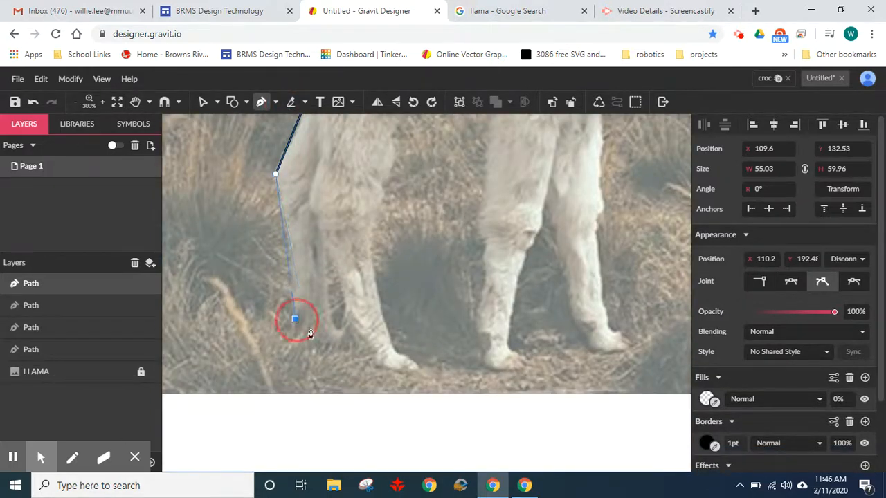
{"action": "left_click", "coordinate": [325, 341]}
{"action": "left_click_drag", "start_coordinate": [345, 341], "coordinate": [361, 350]}
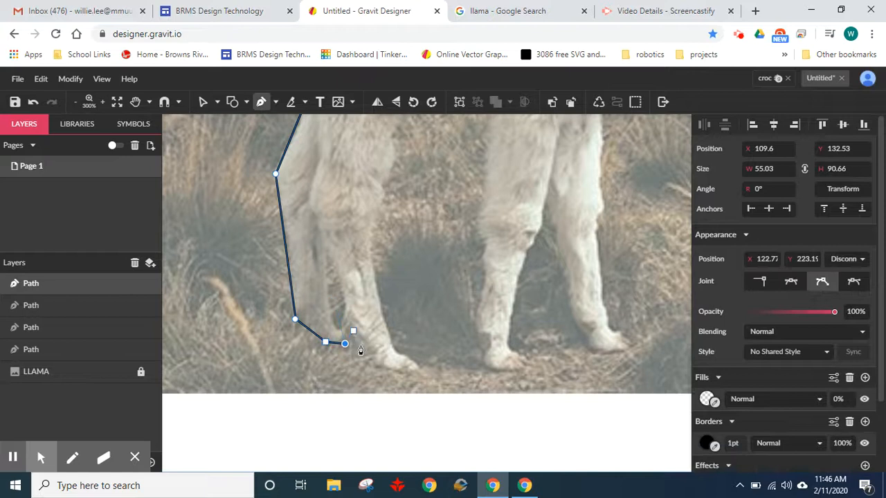
{"action": "left_click", "coordinate": [368, 356]}
{"action": "left_click", "coordinate": [391, 372]}
{"action": "left_click", "coordinate": [418, 367]}
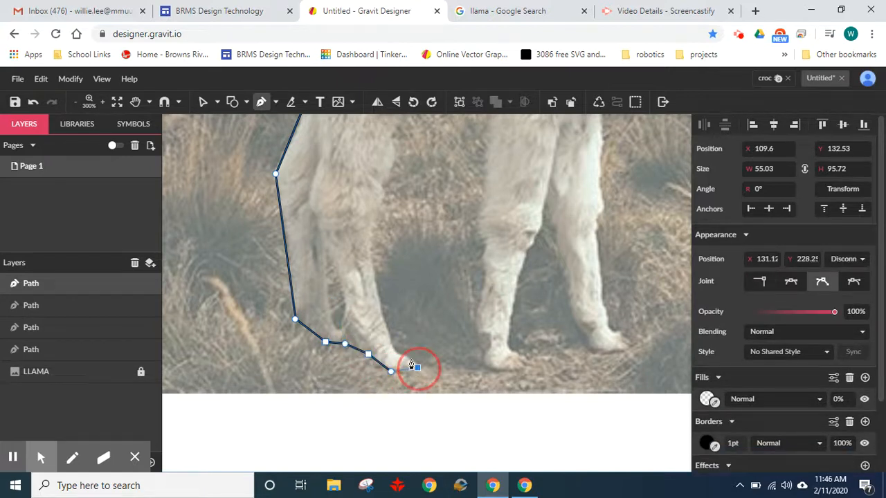
- Trace the front edge of the hind leg from the toe up to the flank, curving the last segment
{"action": "left_click", "coordinate": [397, 355]}
{"action": "left_click", "coordinate": [370, 270]}
{"action": "left_click", "coordinate": [368, 223]}
{"action": "left_click", "coordinate": [382, 179]}
{"action": "left_click_drag", "start_coordinate": [435, 149], "coordinate": [418, 290]}
{"action": "left_click", "coordinate": [373, 274]}
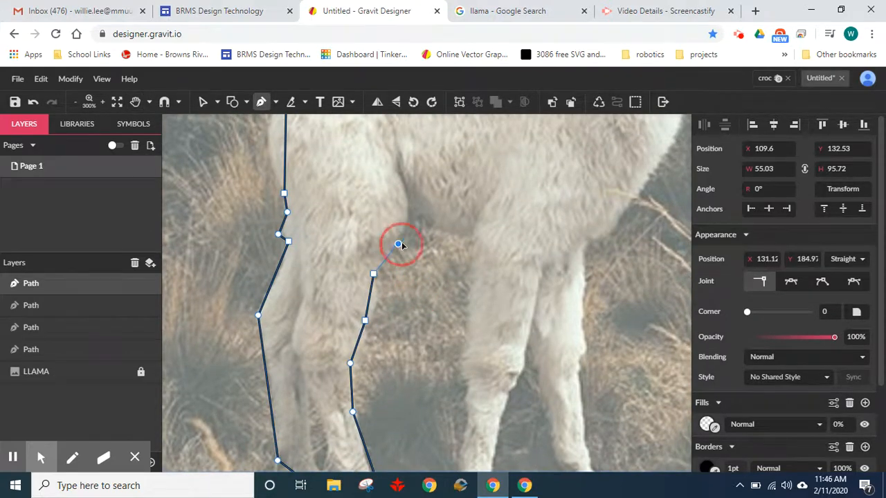
{"action": "left_click", "coordinate": [398, 245]}
{"action": "left_click", "coordinate": [397, 175]}
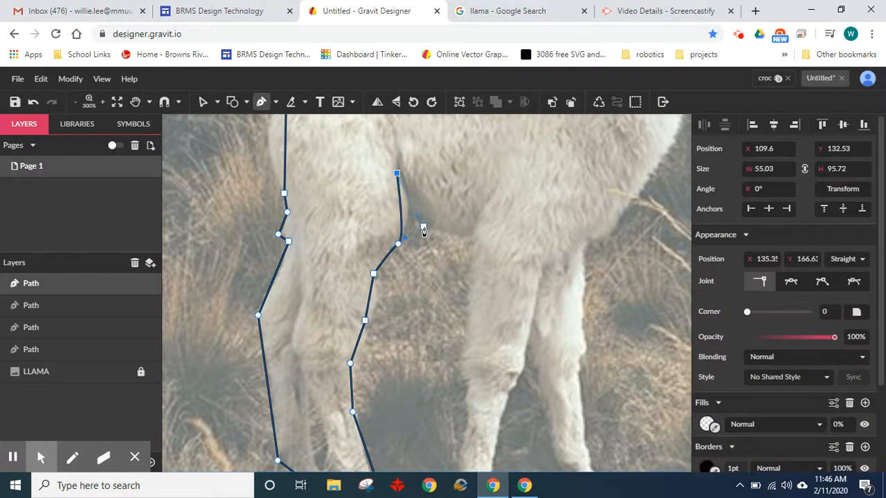
- Continue the outline from the flank along the belly and down the rear edge of the near foreleg to the knee
{"action": "left_click", "coordinate": [423, 227]}
{"action": "left_click", "coordinate": [468, 233]}
{"action": "left_click", "coordinate": [462, 369]}
{"action": "left_click_drag", "start_coordinate": [473, 382], "coordinate": [430, 265]}
- Trace the rear edge of the near foreleg from the knee down to the sole of its foot
{"action": "left_click", "coordinate": [425, 249]}
{"action": "left_click", "coordinate": [418, 268]}
{"action": "left_click", "coordinate": [424, 280]}
{"action": "left_click", "coordinate": [420, 305]}
{"action": "left_click", "coordinate": [407, 333]}
{"action": "left_click", "coordinate": [417, 348]}
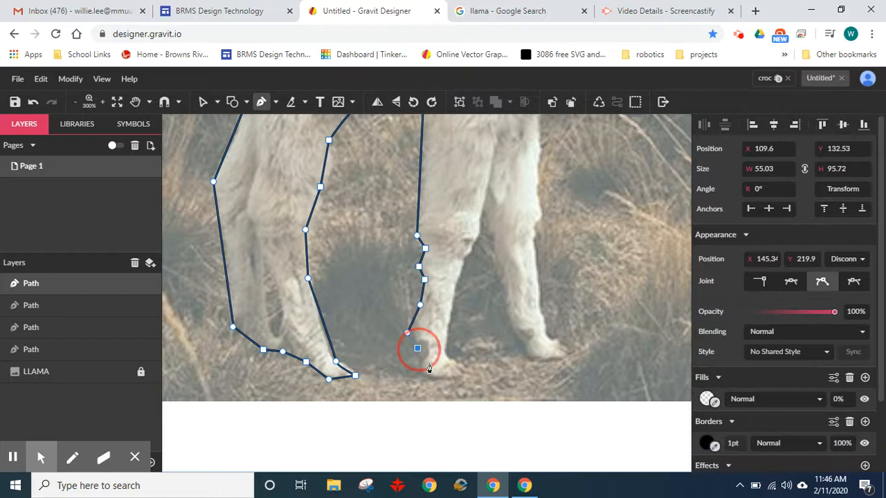
{"action": "left_click", "coordinate": [421, 368]}
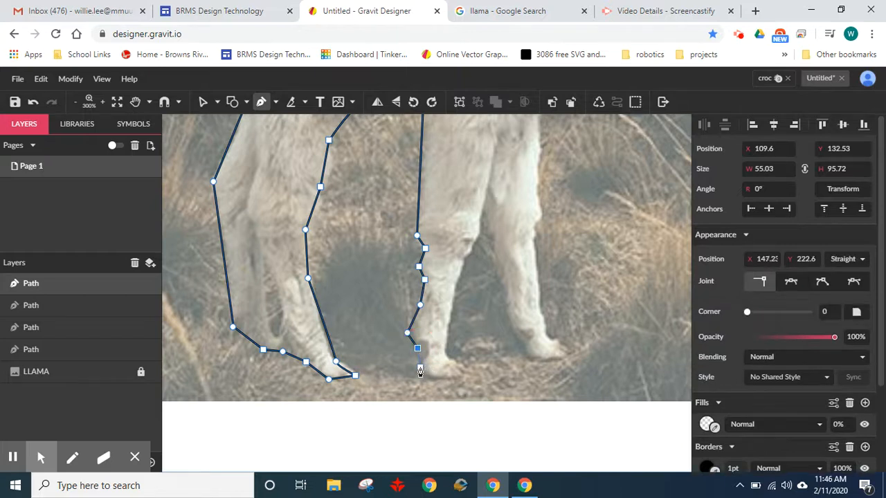
- Trace around the near forefoot's toe and up the leg's front edge to the gap between the forelegs
{"action": "left_click", "coordinate": [455, 362]}
{"action": "left_click", "coordinate": [472, 367]}
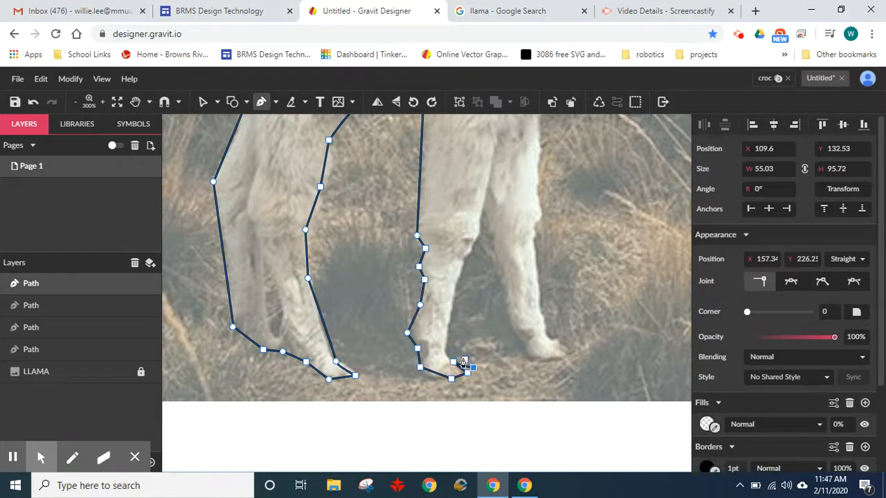
{"action": "left_click", "coordinate": [453, 353]}
{"action": "left_click", "coordinate": [457, 300]}
{"action": "left_click", "coordinate": [473, 241]}
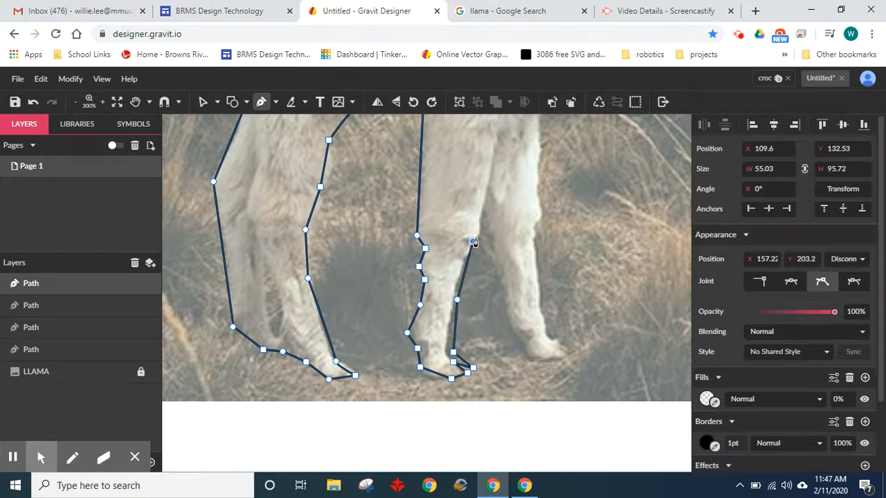
- Continue the outline across the gap, down the rear edge of the far foreleg and under its foot to the toe
{"action": "left_click_drag", "start_coordinate": [483, 243], "coordinate": [514, 290]}
{"action": "left_click", "coordinate": [517, 346]}
{"action": "left_click", "coordinate": [535, 361]}
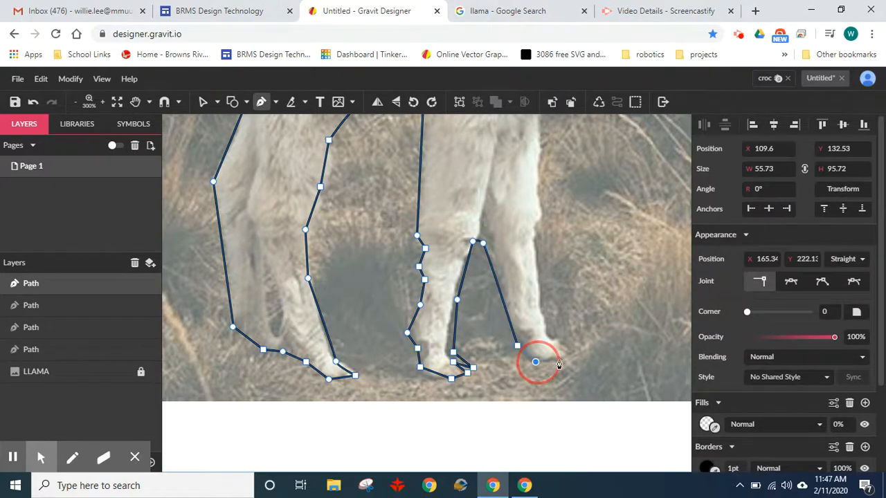
{"action": "left_click_drag", "start_coordinate": [562, 358], "coordinate": [573, 360]}
{"action": "left_click", "coordinate": [572, 360]}
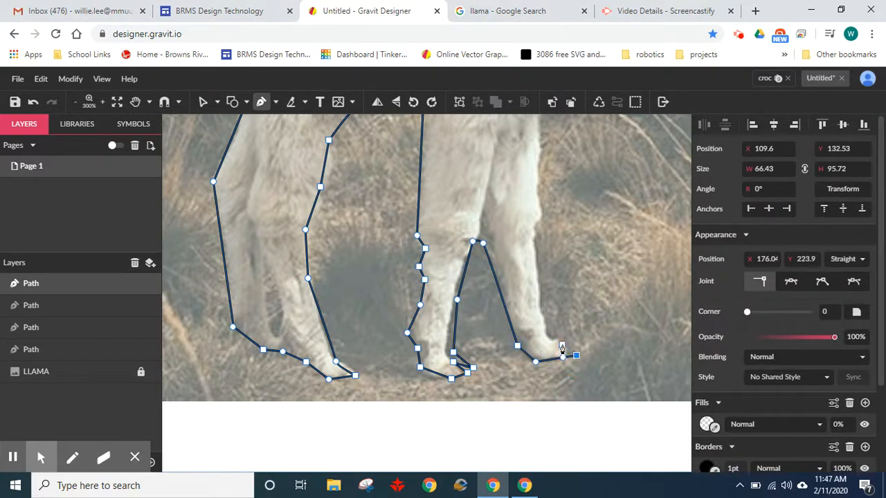
- Continue the outline from the far forefoot up the leg's front edge to the underside of the chest
{"action": "left_click", "coordinate": [552, 335]}
{"action": "left_click", "coordinate": [535, 241]}
{"action": "left_click", "coordinate": [543, 218]}
{"action": "scroll", "coordinate": [566, 282], "scroll_direction": "up", "scroll_amount": 5}
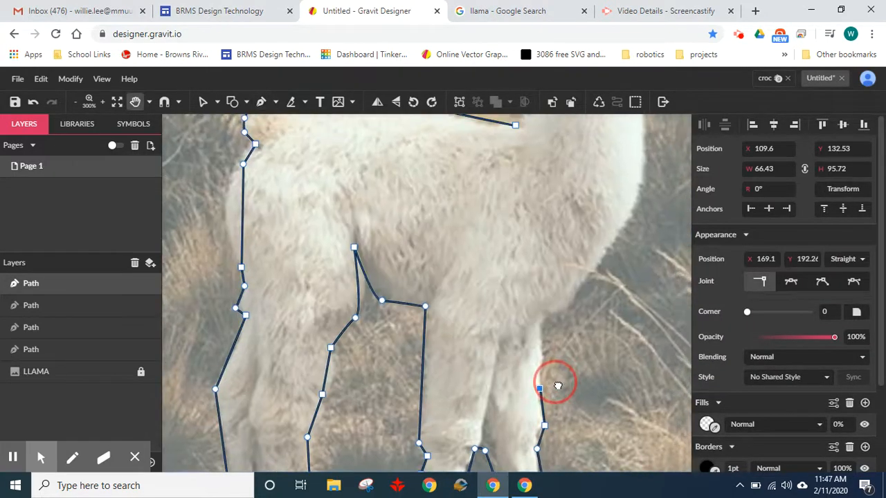
{"action": "left_click", "coordinate": [542, 317]}
{"action": "left_click", "coordinate": [564, 304]}
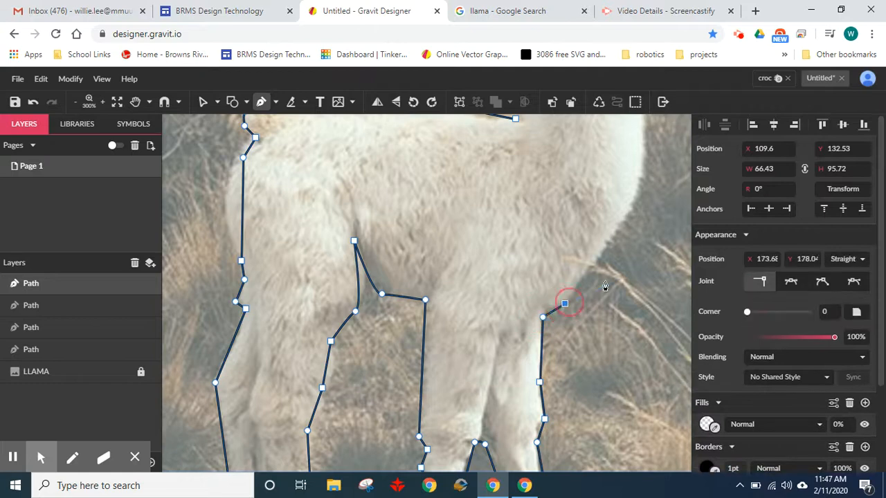
- Trace the front of the chest and the neck up to the cheek beside the mouth
{"action": "scroll", "coordinate": [609, 319], "scroll_direction": "up", "scroll_amount": 2}
{"action": "left_click", "coordinate": [609, 251]}
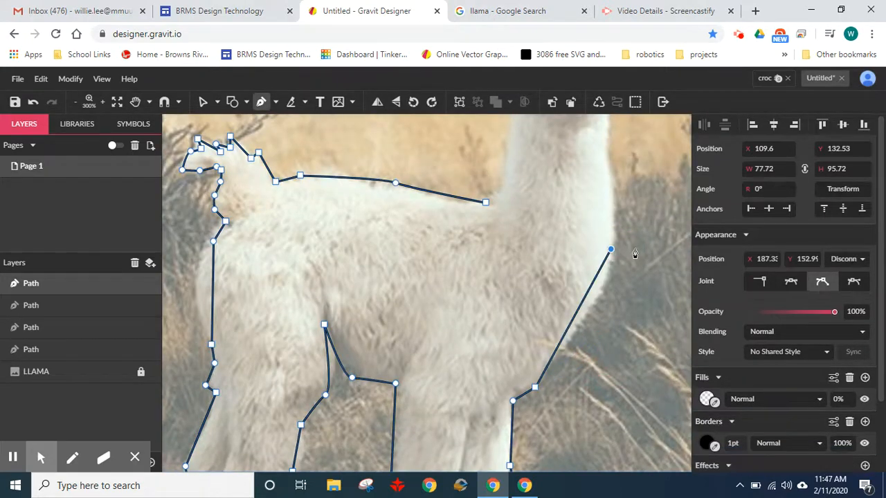
{"action": "scroll", "coordinate": [602, 339], "scroll_direction": "up", "scroll_amount": 4}
{"action": "left_click", "coordinate": [580, 312]}
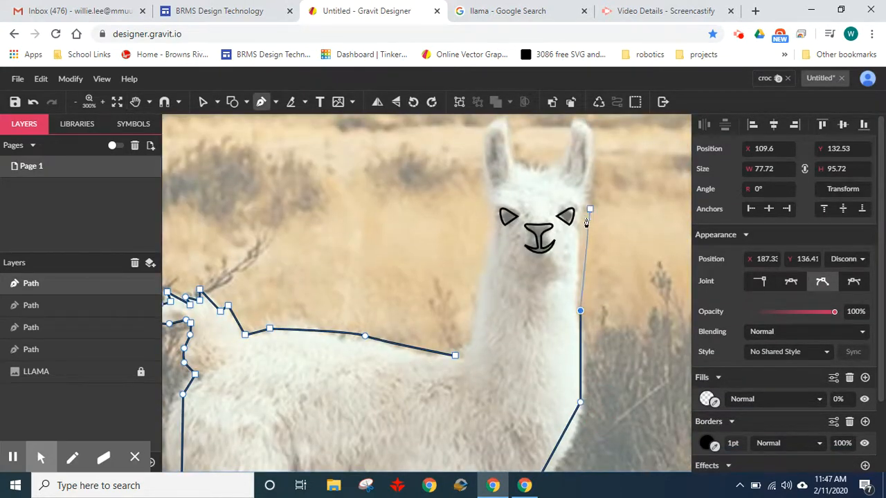
{"action": "left_click", "coordinate": [581, 236]}
- Continue the outline up the side of the head, to the tip of the first ear and down to its inner base
{"action": "scroll", "coordinate": [594, 235], "scroll_direction": "up", "scroll_amount": 3}
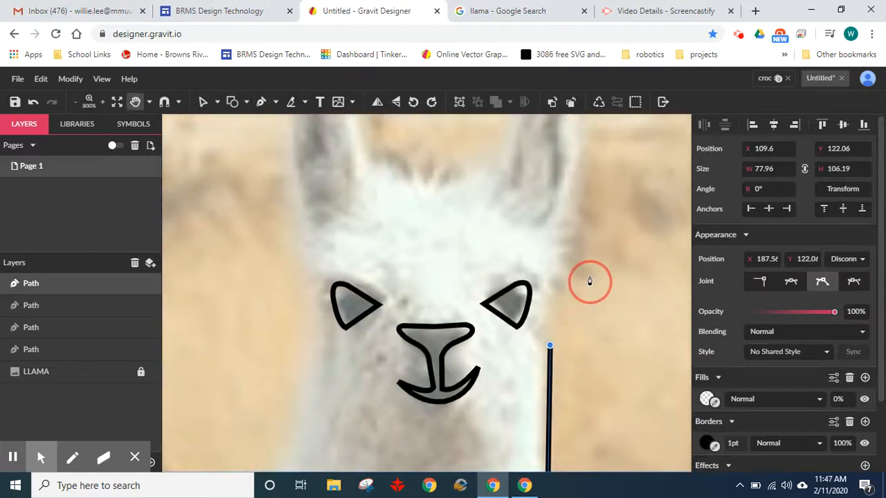
{"action": "left_click", "coordinate": [564, 242]}
{"action": "scroll", "coordinate": [592, 330], "scroll_direction": "up", "scroll_amount": 3}
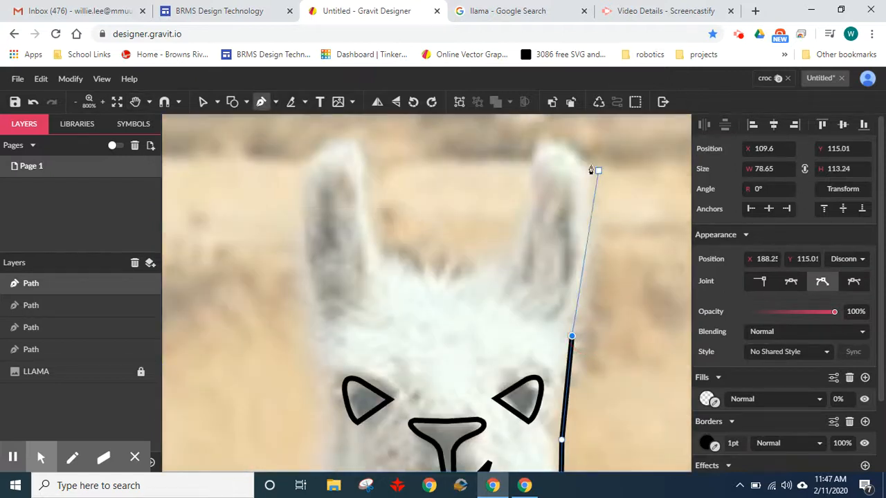
{"action": "left_click", "coordinate": [554, 145]}
{"action": "left_click", "coordinate": [502, 283]}
- Trace the hair tuft between the ears as a zigzag of short straight segments
{"action": "left_click", "coordinate": [465, 258]}
{"action": "left_click", "coordinate": [457, 285]}
{"action": "left_click", "coordinate": [448, 248]}
{"action": "left_click", "coordinate": [427, 288]}
{"action": "left_click", "coordinate": [419, 249]}
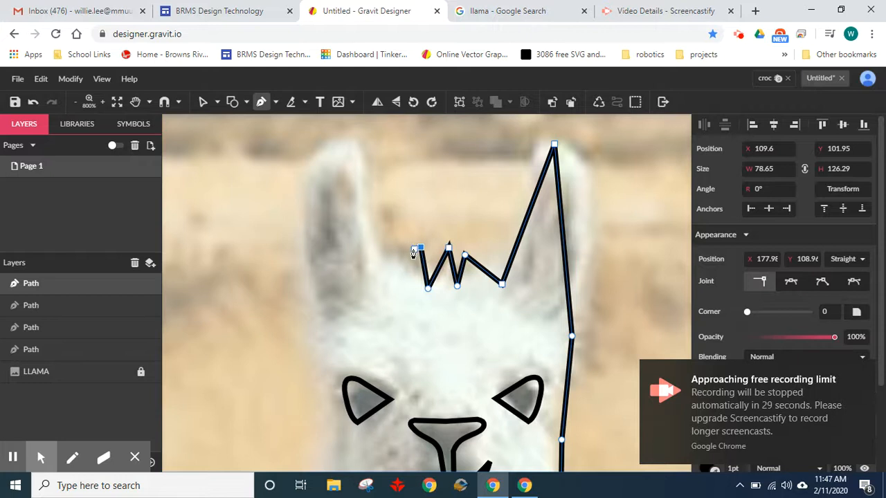
{"action": "left_click", "coordinate": [397, 263]}
- Trace the second ear up its inner edge, across its top and down its outer edge to the head
{"action": "left_click", "coordinate": [363, 142]}
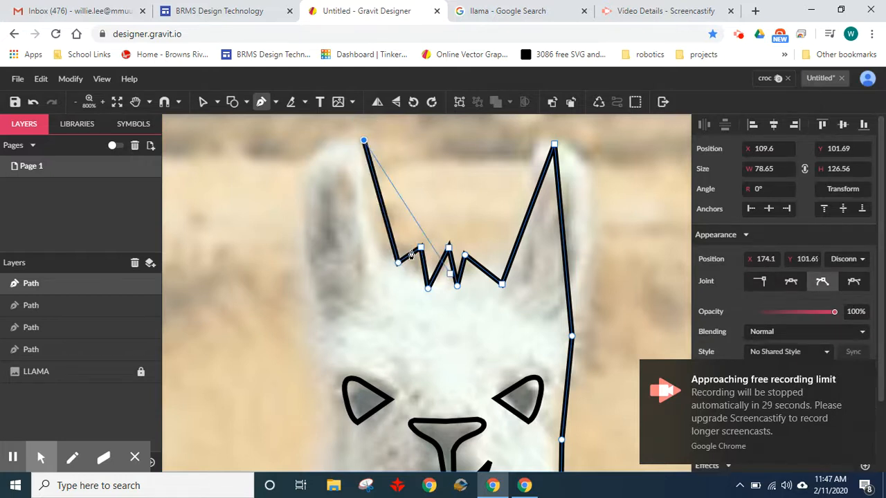
{"action": "left_click", "coordinate": [301, 165]}
{"action": "left_click", "coordinate": [307, 317]}
- Trace the cheek and the back of the neck down to the back line, closing the body outline at its starting point
{"action": "scroll", "coordinate": [332, 253], "scroll_direction": "down", "scroll_amount": 3}
{"action": "left_click", "coordinate": [352, 280]}
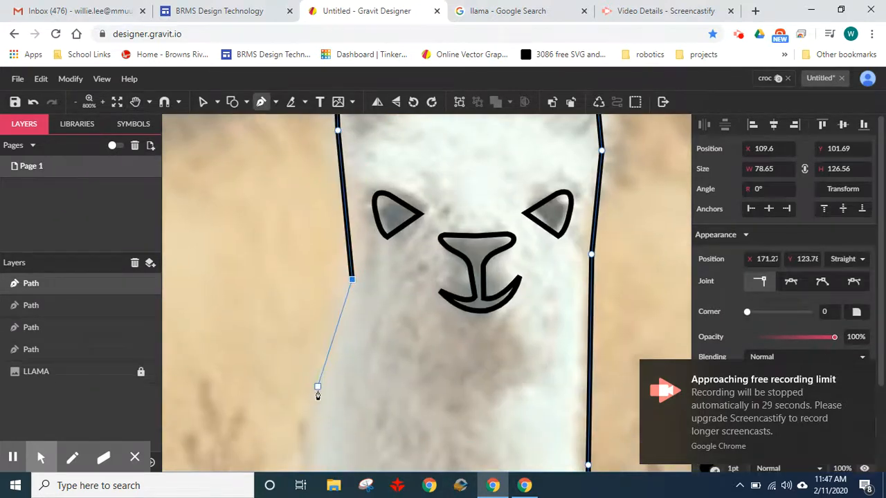
{"action": "scroll", "coordinate": [380, 239], "scroll_direction": "down", "scroll_amount": 5}
{"action": "left_click", "coordinate": [398, 234]}
{"action": "left_click", "coordinate": [379, 326]}
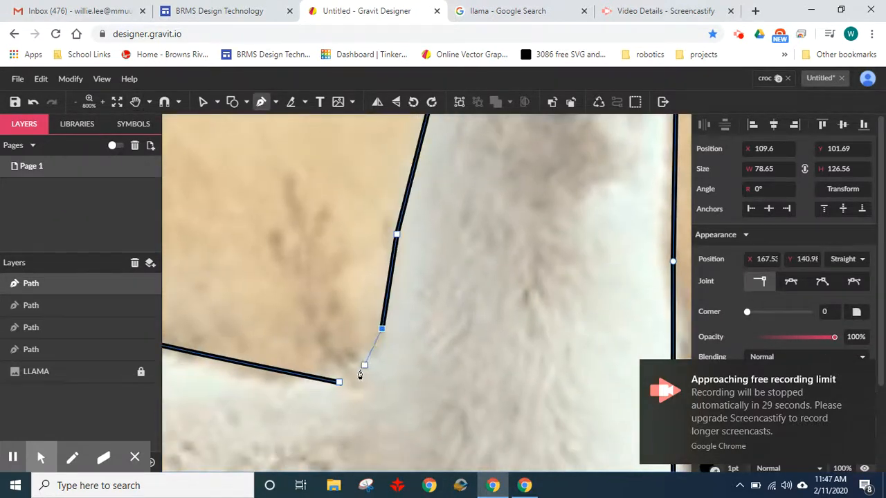
{"action": "left_click", "coordinate": [339, 383]}
{"action": "scroll", "coordinate": [534, 290], "scroll_direction": "down", "scroll_amount": 5}
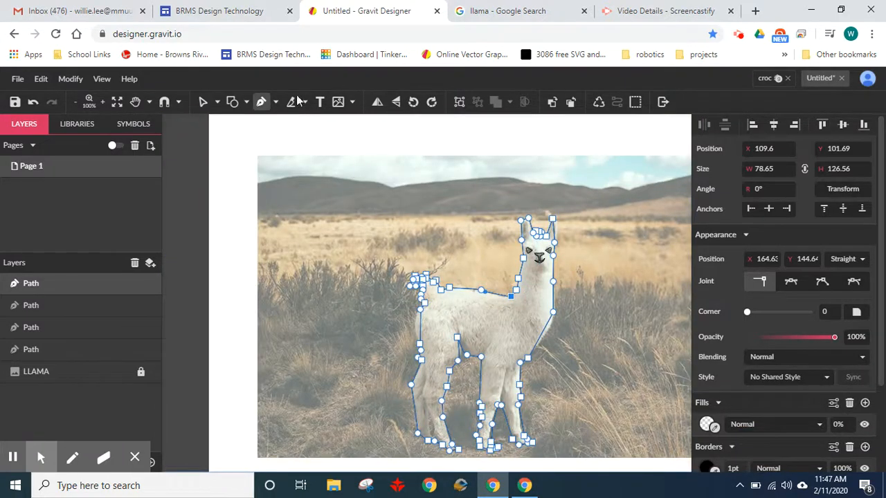
{"action": "left_click", "coordinate": [738, 36]}
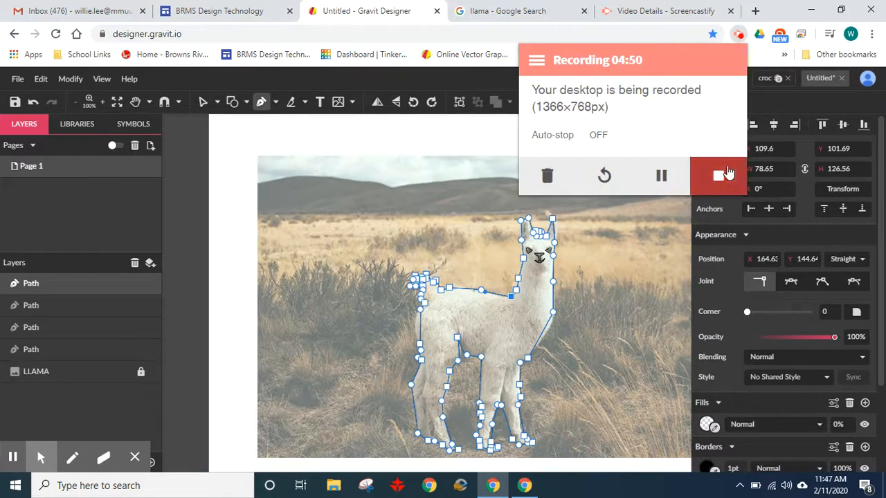